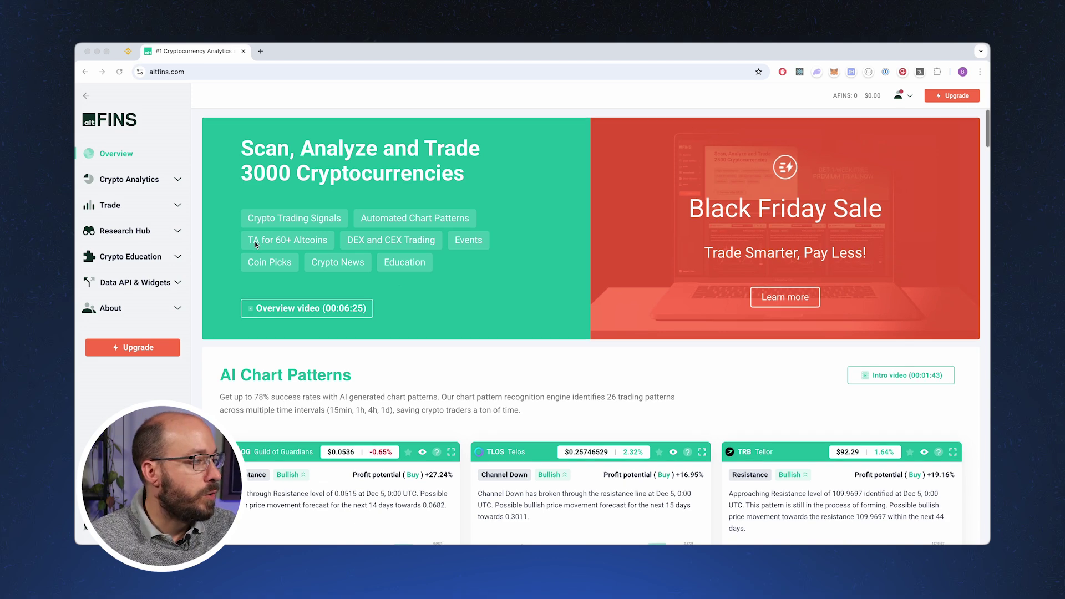
- Open the Crypto Screener under Crypto Analytics and close the AVAX panel to widen the coin table
{"action": "scroll", "coordinate": [255, 244], "scroll_direction": "down", "scroll_amount": 2}
{"action": "scroll", "coordinate": [255, 244], "scroll_direction": "down", "scroll_amount": 5}
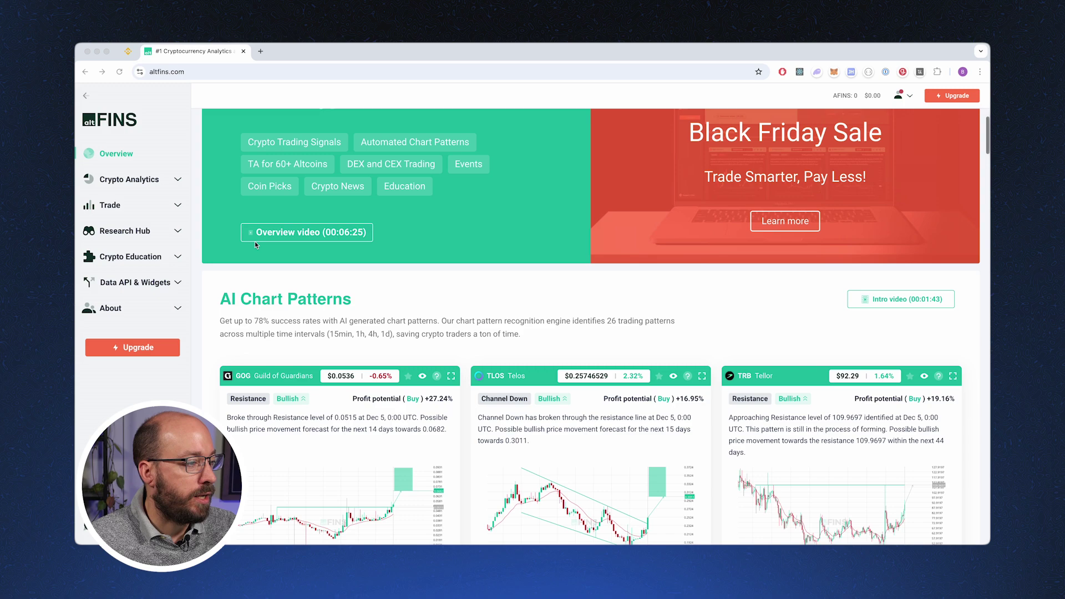
{"action": "scroll", "coordinate": [254, 245], "scroll_direction": "down", "scroll_amount": 2}
{"action": "scroll", "coordinate": [254, 244], "scroll_direction": "down", "scroll_amount": 15}
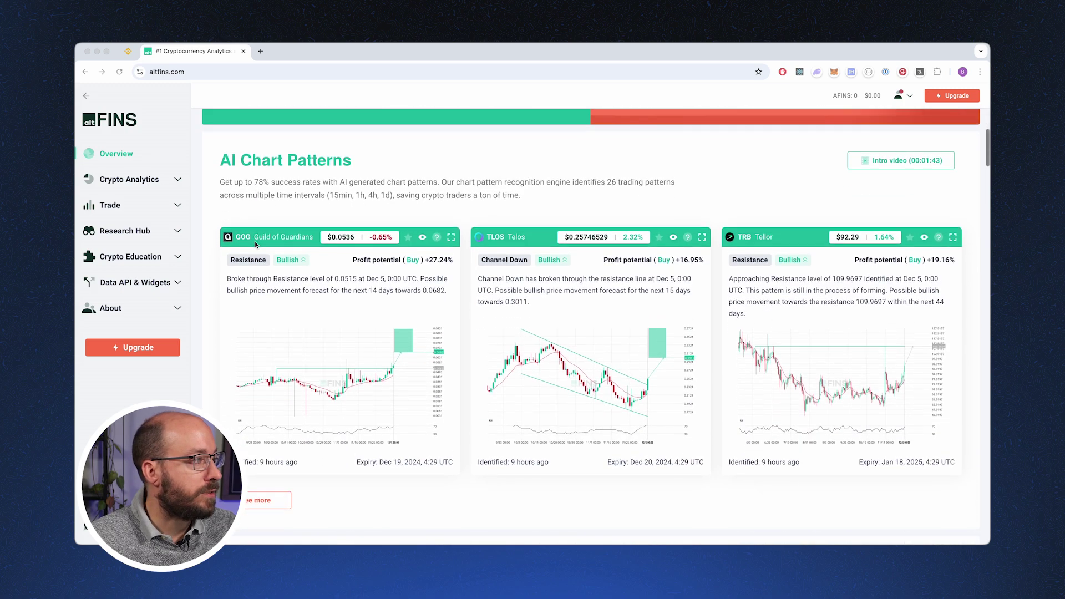
{"action": "scroll", "coordinate": [254, 244], "scroll_direction": "down", "scroll_amount": 20}
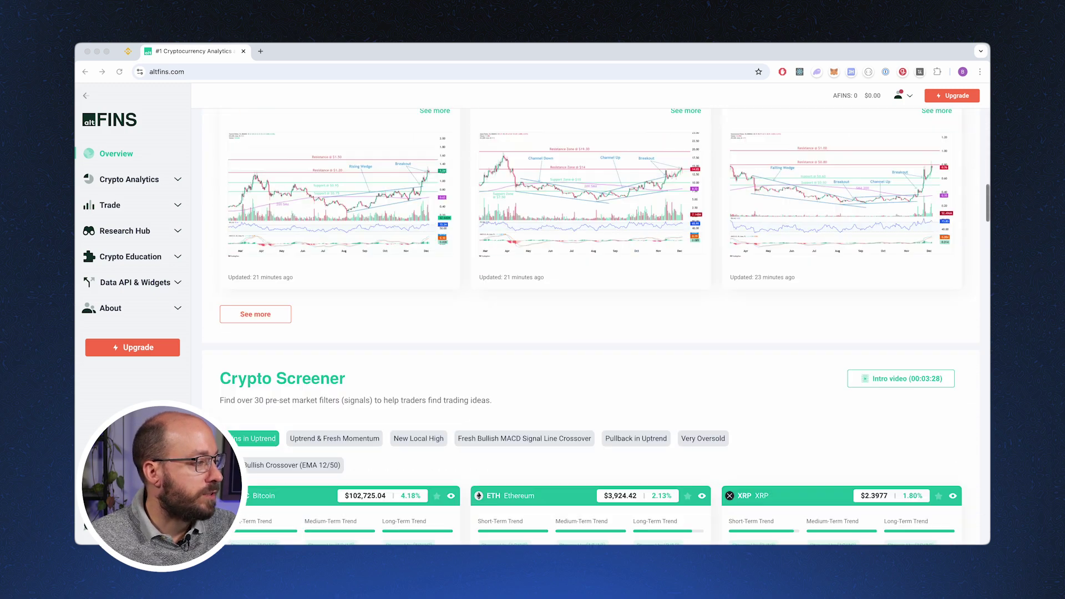
{"action": "scroll", "coordinate": [254, 242], "scroll_direction": "up", "scroll_amount": 2}
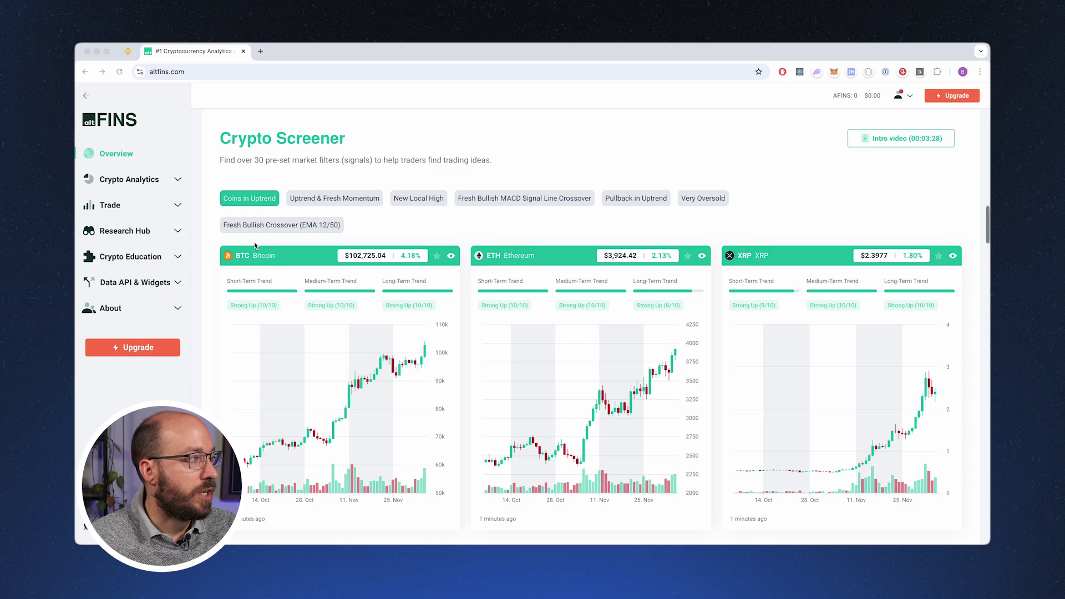
{"action": "scroll", "coordinate": [254, 242], "scroll_direction": "up", "scroll_amount": 20}
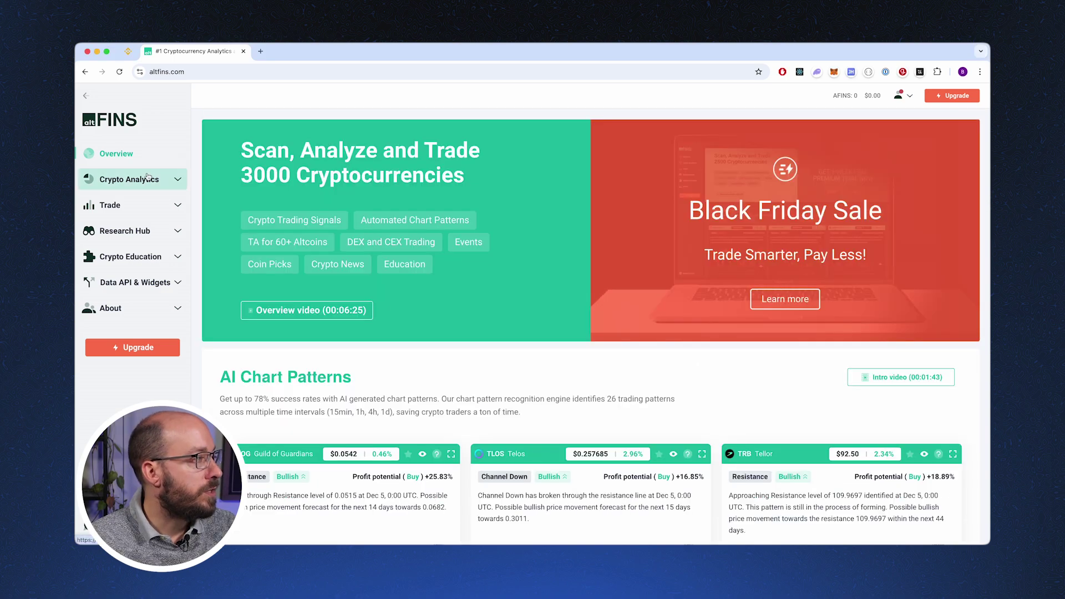
{"action": "left_click", "coordinate": [147, 179]}
{"action": "left_click", "coordinate": [149, 199]}
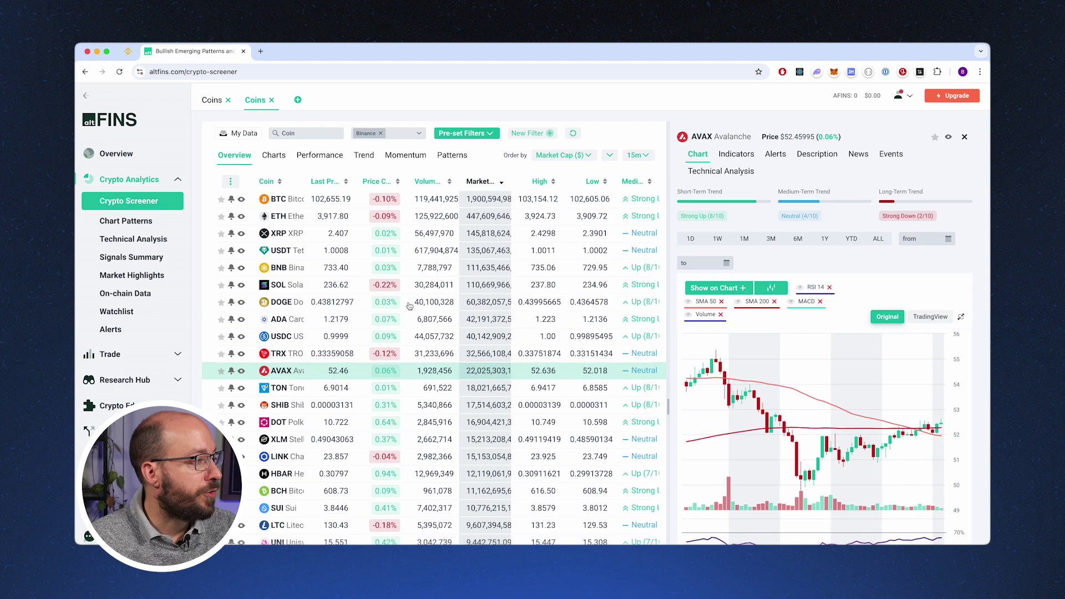
{"action": "left_click", "coordinate": [964, 136]}
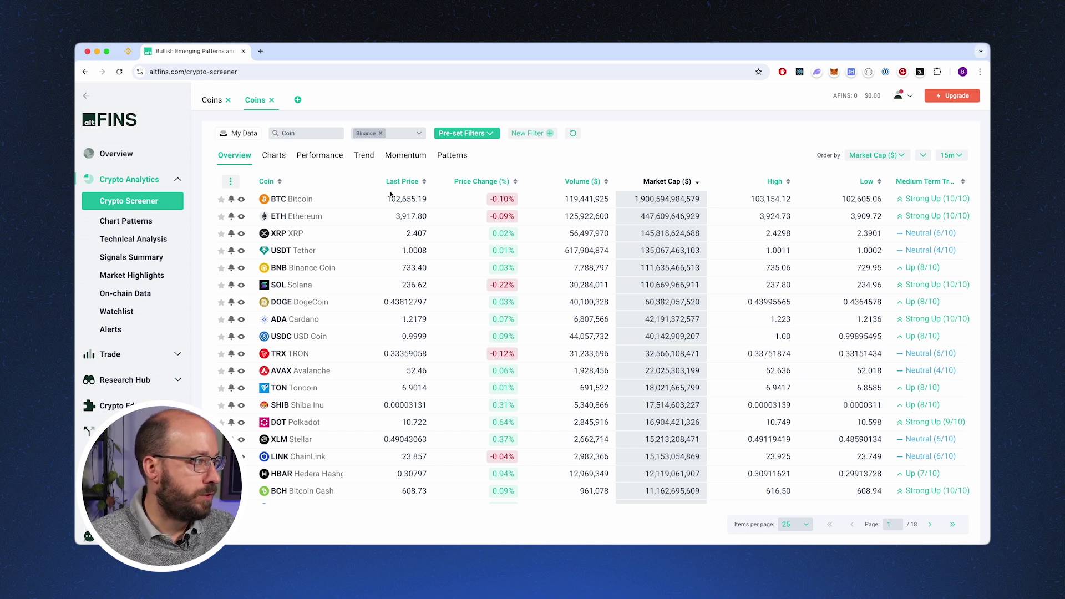
- Apply the Trading Chart Patterns > Triangle pre-set filter to show cards for LINK, BNB, PYTH and NEAR
{"action": "left_click", "coordinate": [466, 134]}
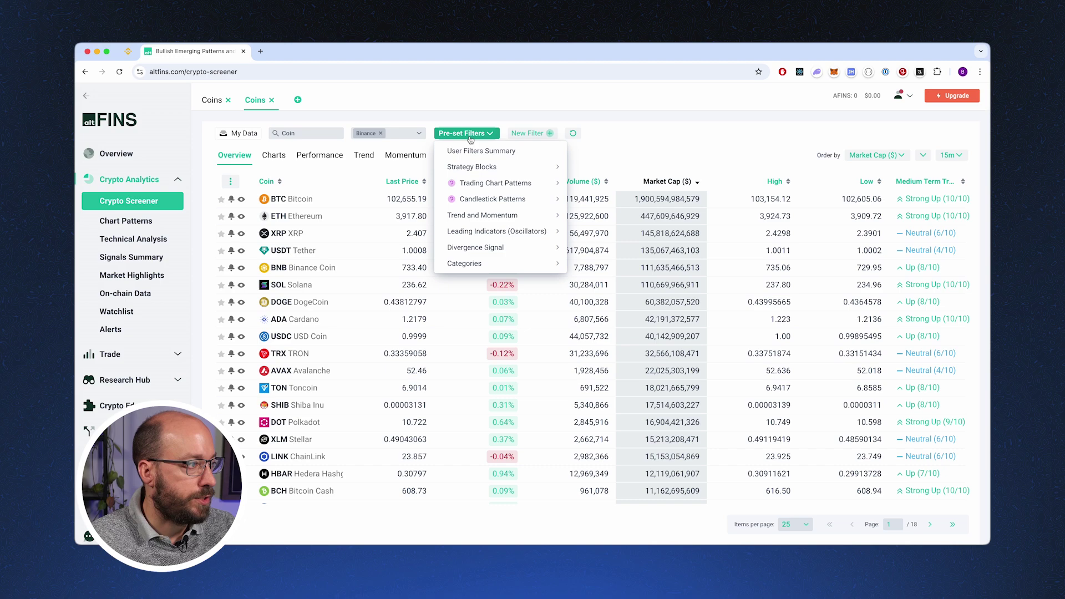
{"action": "mouse_move", "coordinate": [510, 185]}
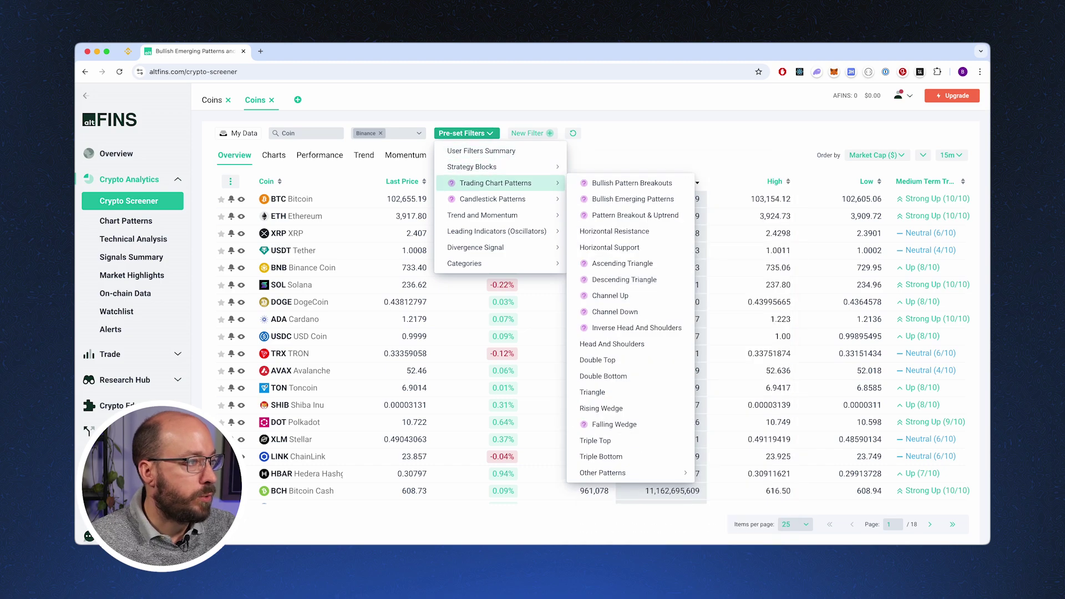
{"action": "left_click", "coordinate": [635, 394]}
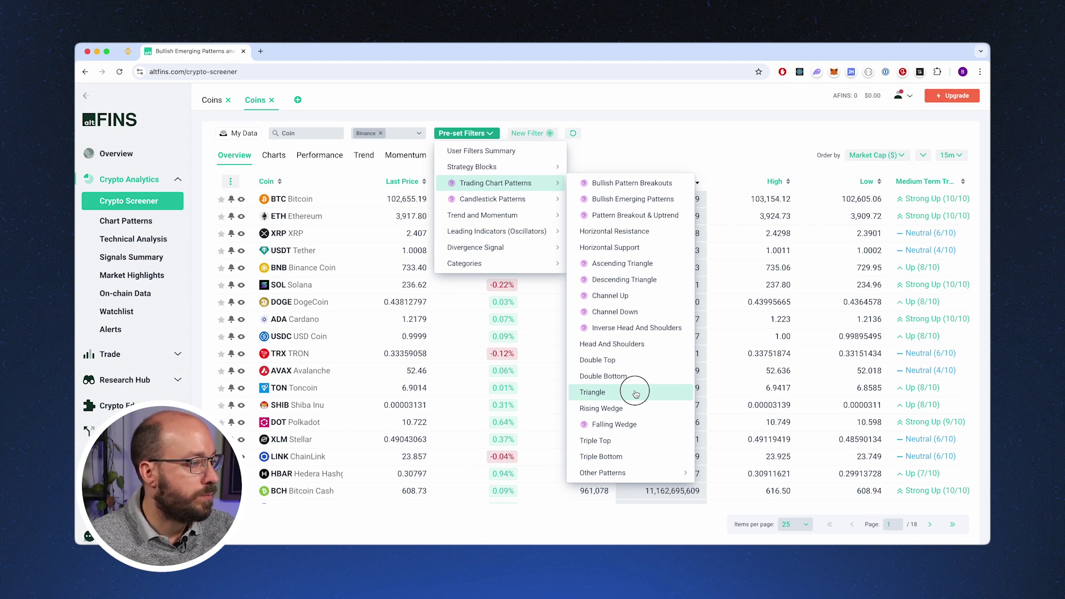
{"action": "left_click", "coordinate": [635, 393]}
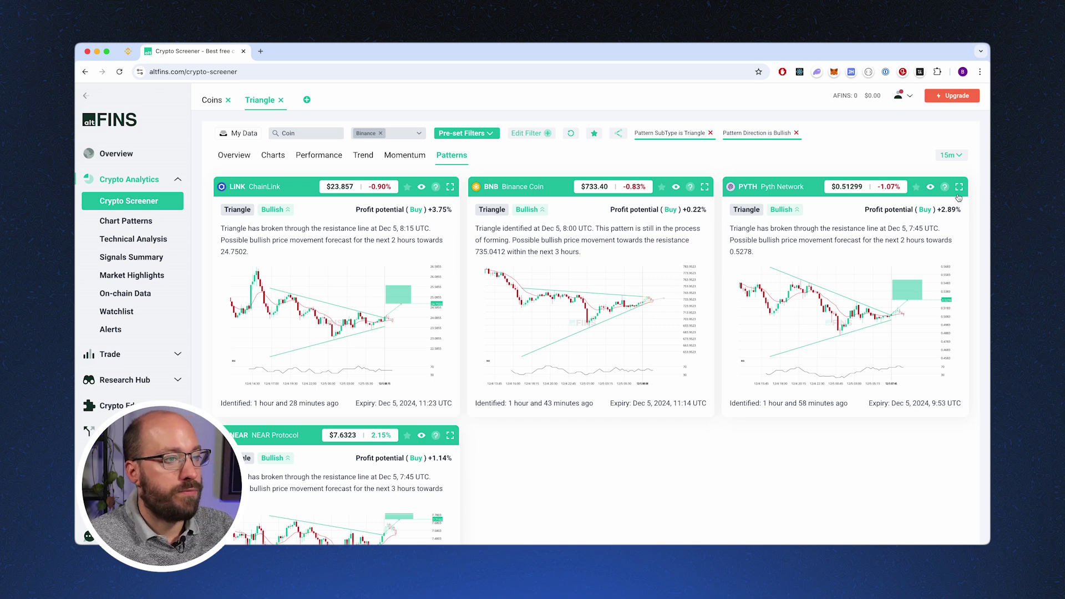
- Keep the 15m timeframe, preview the enlarged LINK chart, then open ChainLink's detail panel
{"action": "left_click", "coordinate": [950, 154]}
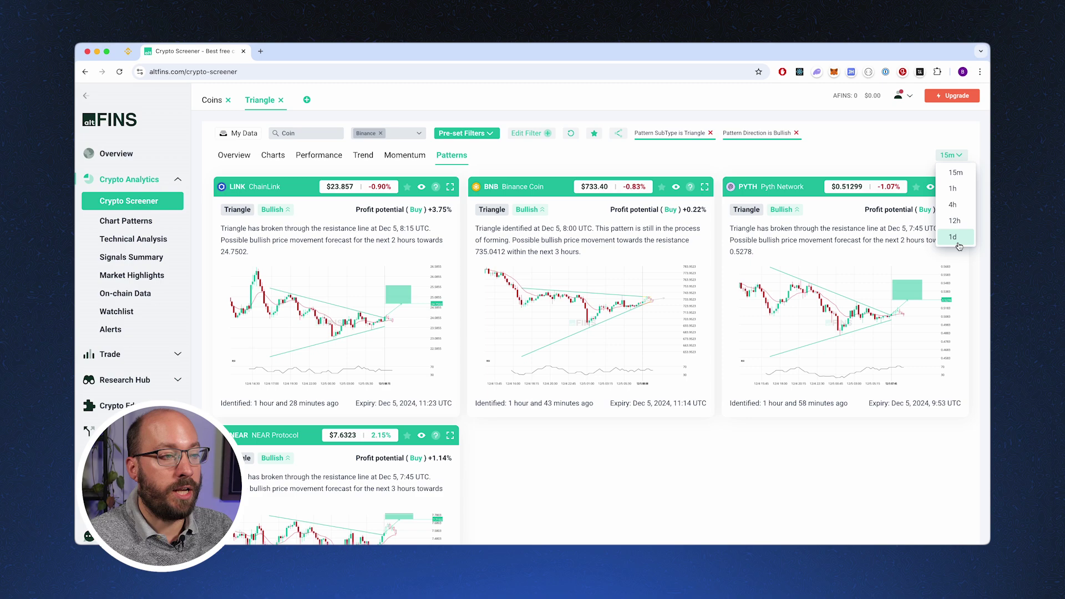
{"action": "left_click", "coordinate": [956, 173]}
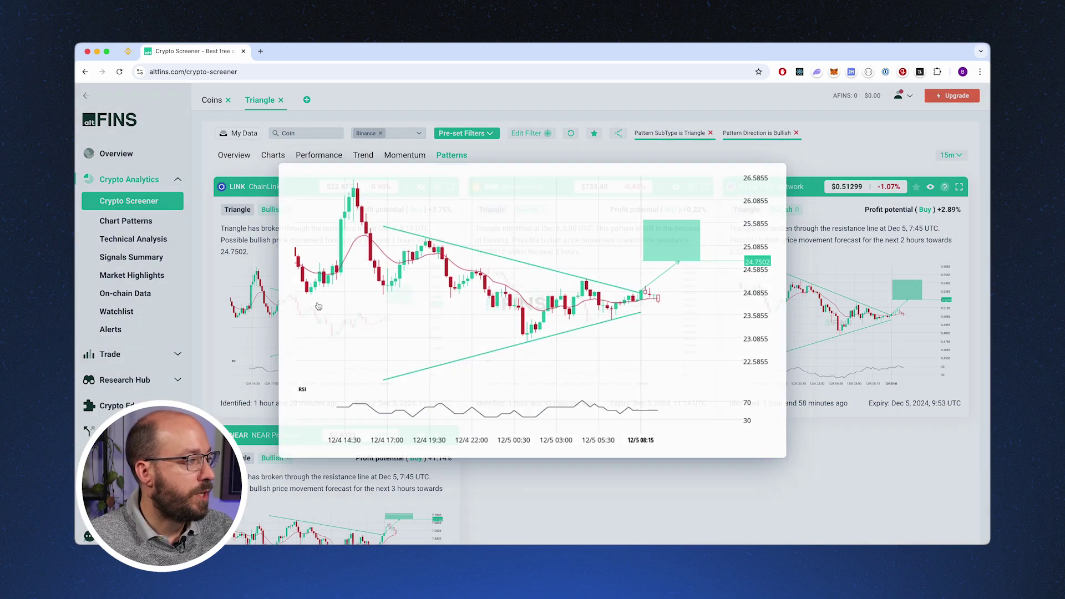
{"action": "left_click", "coordinate": [317, 304]}
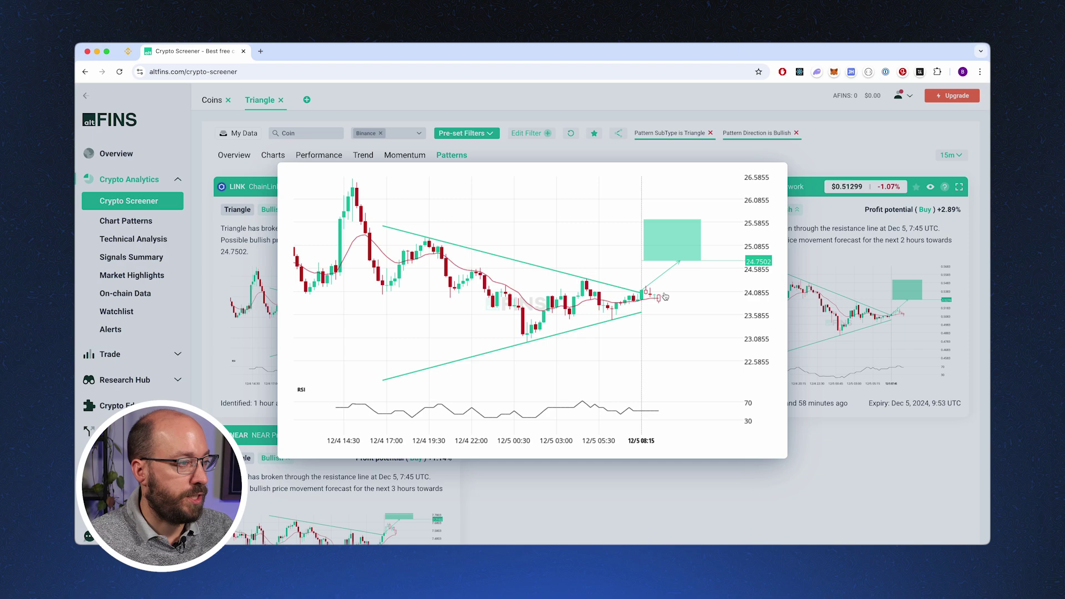
{"action": "left_click", "coordinate": [705, 326]}
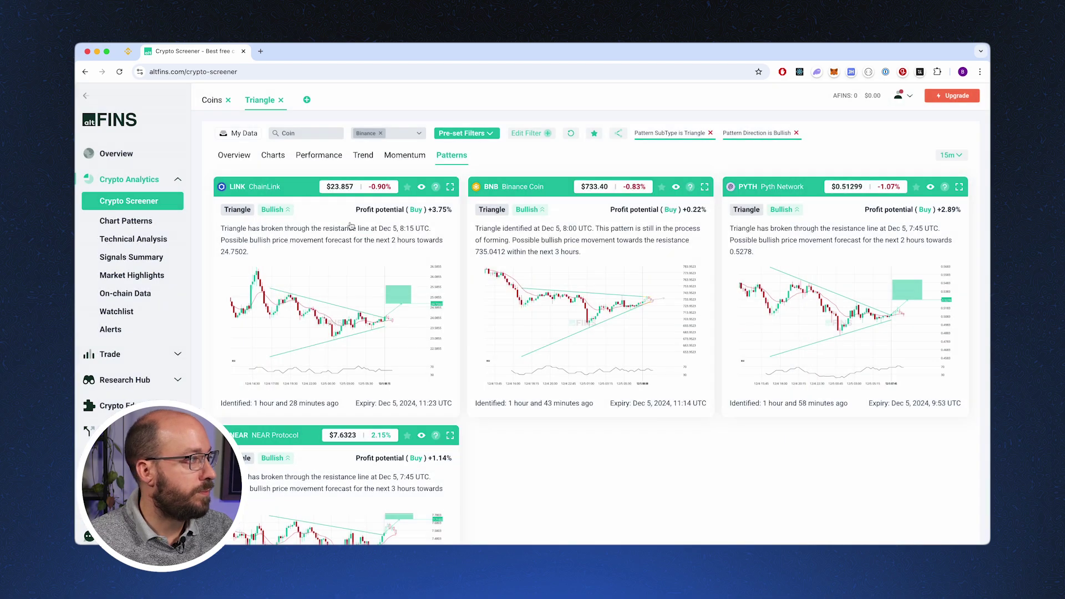
{"action": "left_click", "coordinate": [299, 195]}
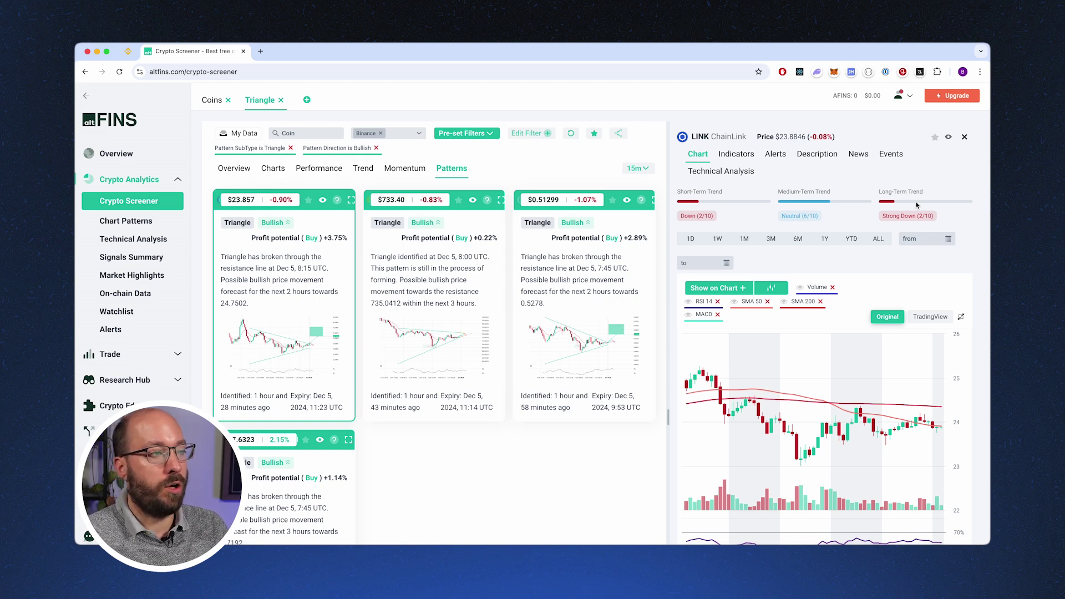
- Review LINK's Indicators tab down to All Time High and moving averages like SMA 200 Up 17.06%
{"action": "left_click", "coordinate": [738, 154]}
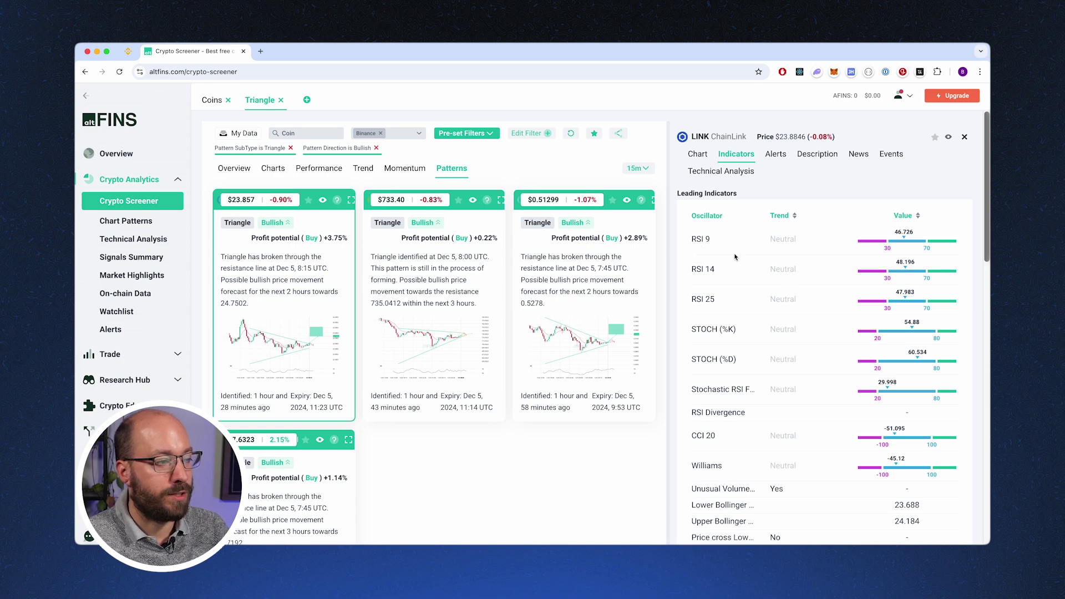
{"action": "scroll", "coordinate": [756, 371], "scroll_direction": "down", "scroll_amount": 1}
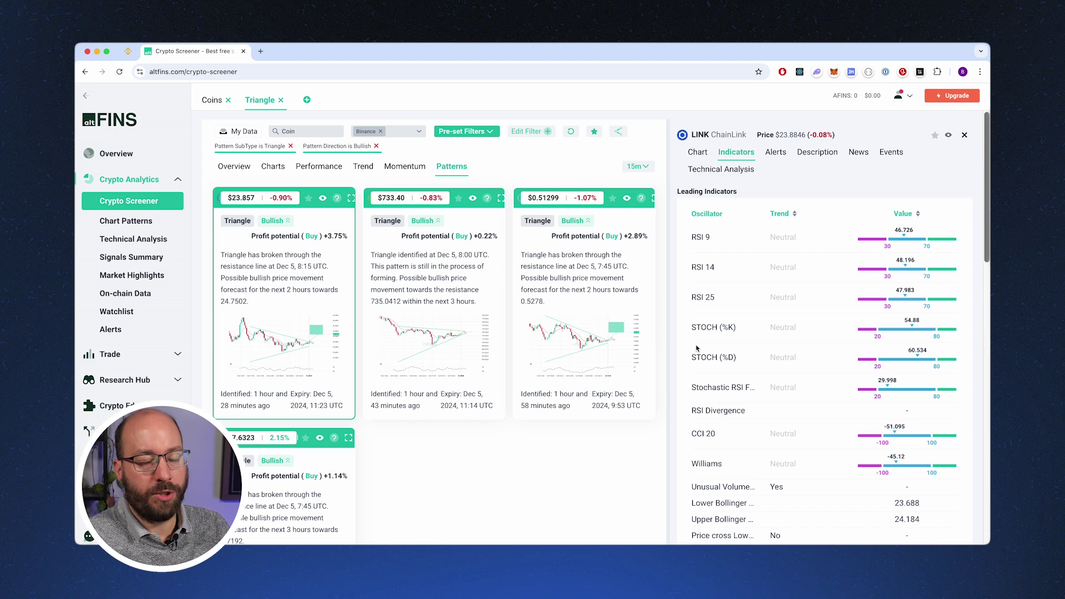
{"action": "scroll", "coordinate": [743, 354], "scroll_direction": "down", "scroll_amount": 10}
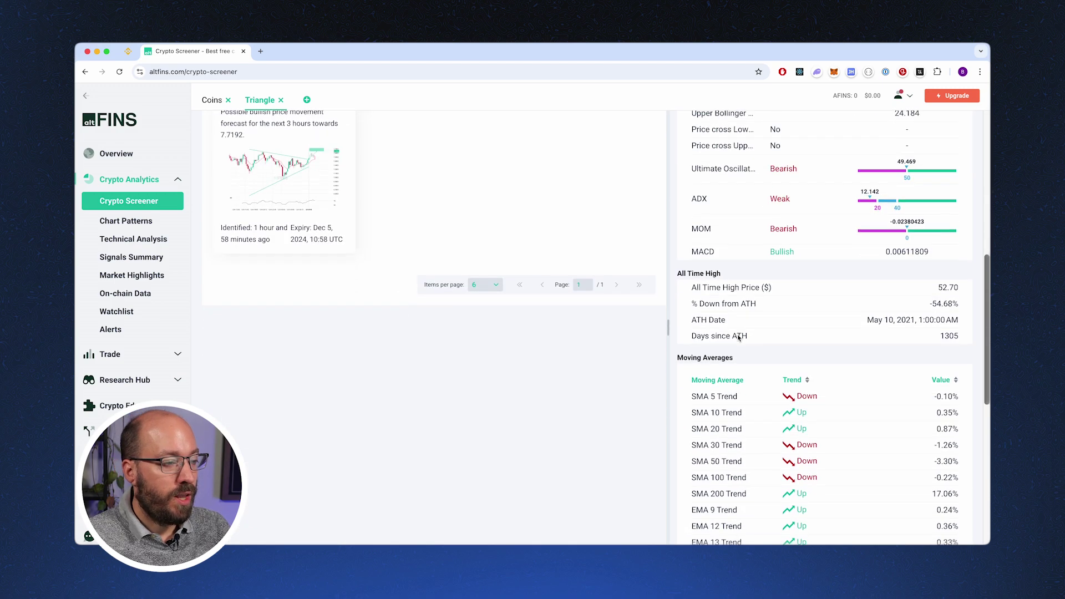
{"action": "scroll", "coordinate": [790, 361], "scroll_direction": "down", "scroll_amount": 5}
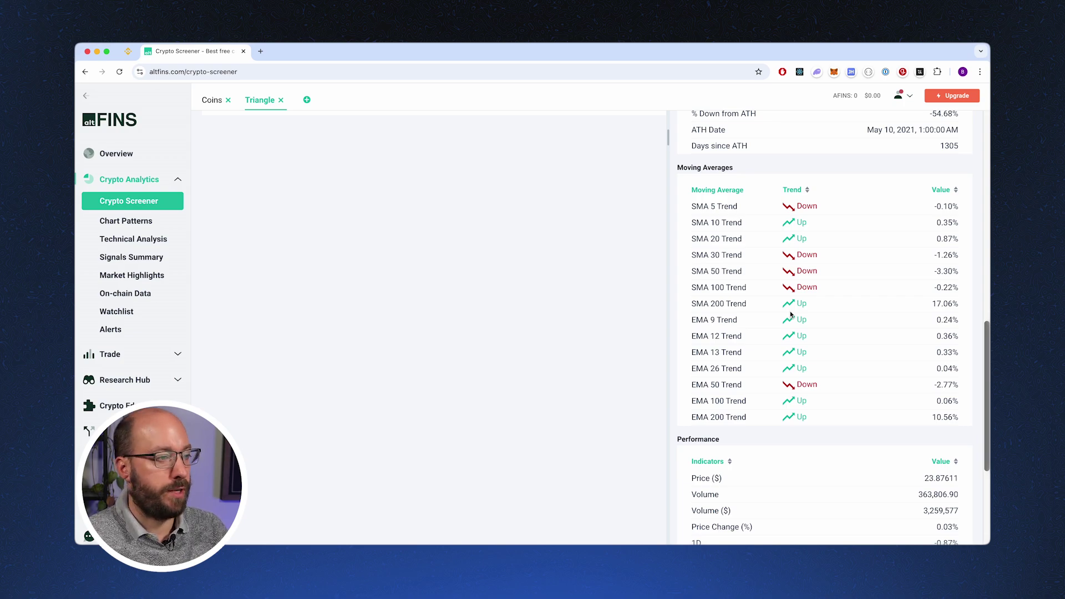
- Look over LINK's price alert form, leaving the metric at Last Price and condition at Above
{"action": "scroll", "coordinate": [790, 314], "scroll_direction": "up", "scroll_amount": 15}
{"action": "left_click", "coordinate": [775, 154]}
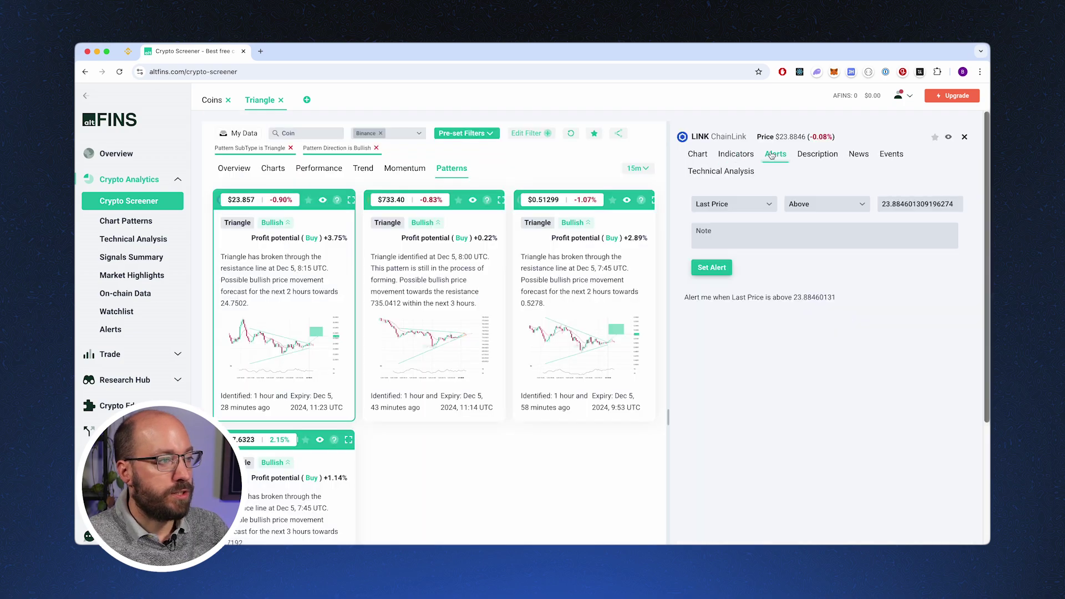
{"action": "left_click", "coordinate": [754, 205]}
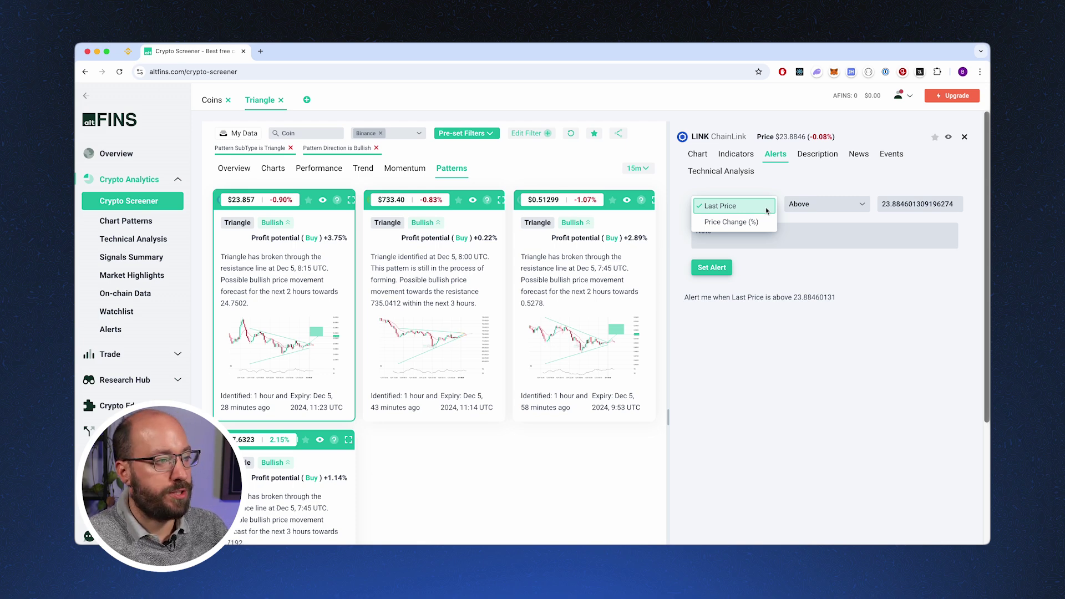
{"action": "left_click", "coordinate": [814, 201]}
{"action": "left_click", "coordinate": [825, 204]}
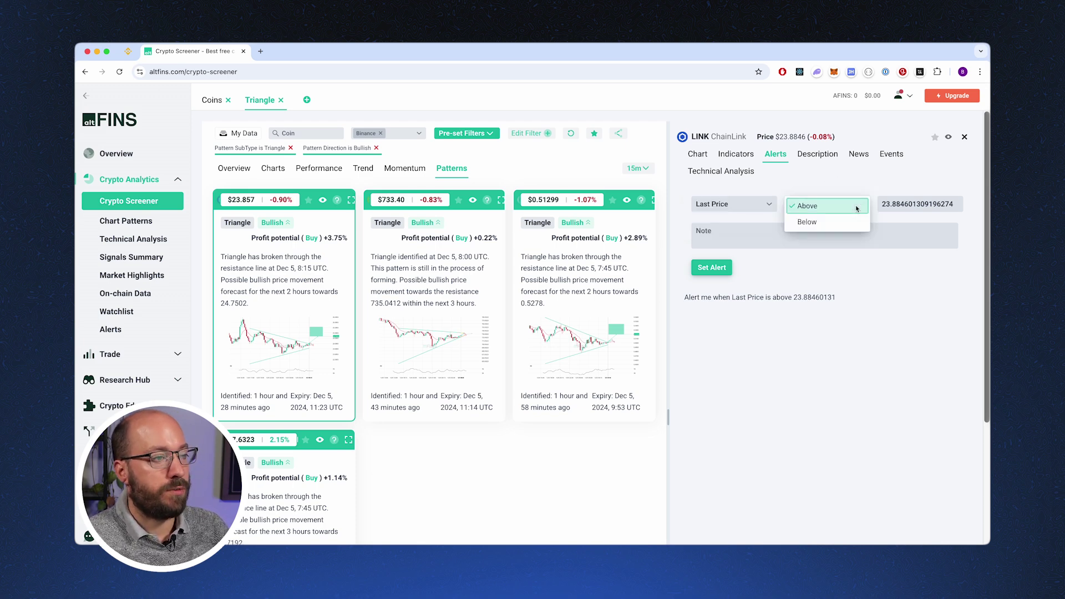
{"action": "left_click", "coordinate": [823, 168]}
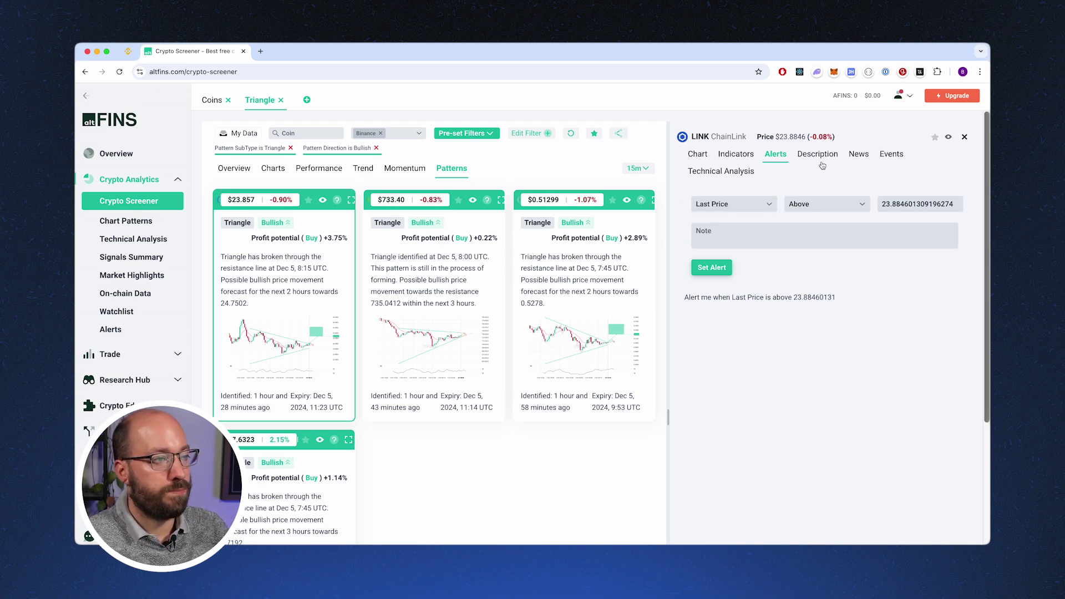
- Read through the latest news about LINK
{"action": "left_click", "coordinate": [851, 159]}
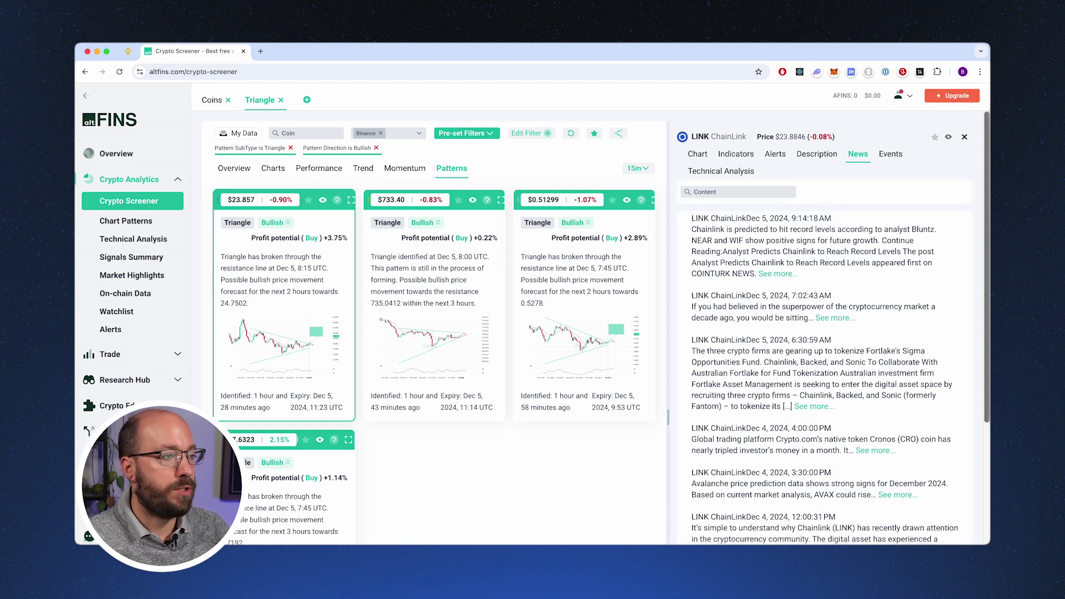
{"action": "scroll", "coordinate": [839, 339], "scroll_direction": "down", "scroll_amount": 10}
{"action": "scroll", "coordinate": [839, 339], "scroll_direction": "down", "scroll_amount": 5}
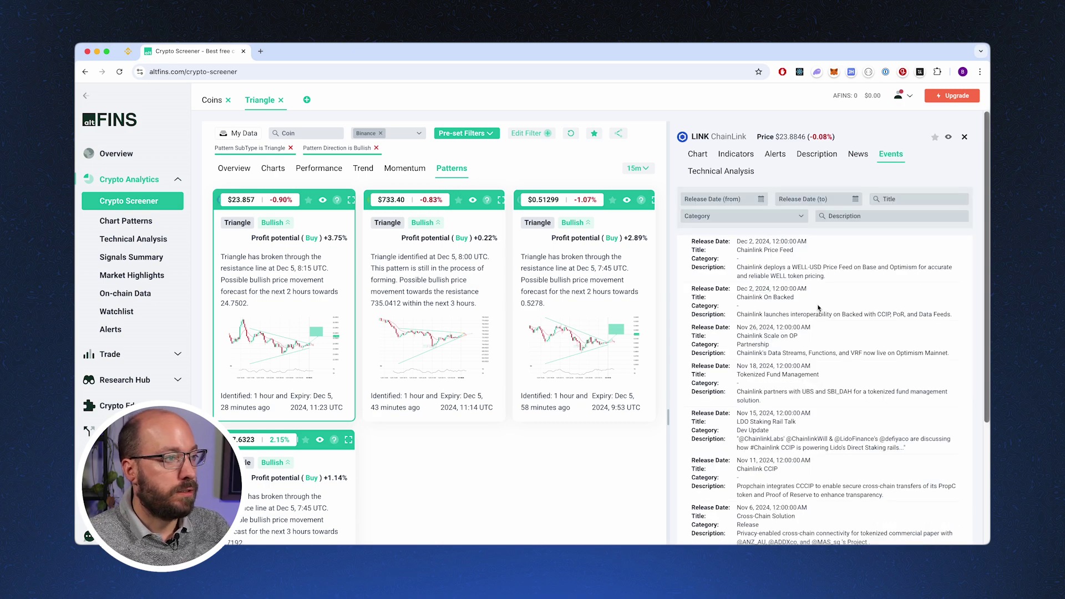
{"action": "scroll", "coordinate": [826, 299], "scroll_direction": "down", "scroll_amount": 5}
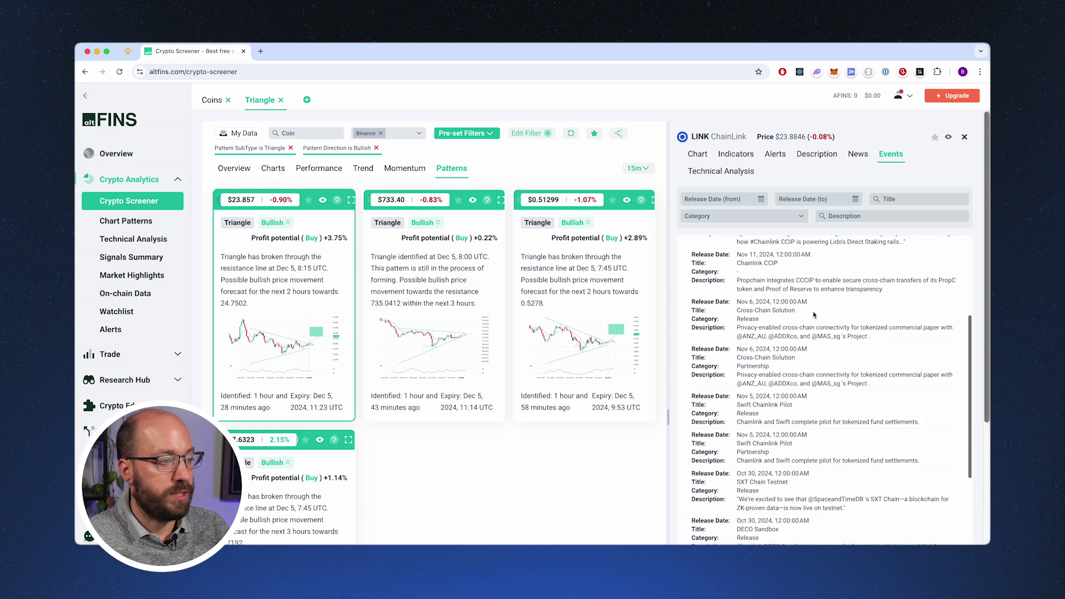
{"action": "scroll", "coordinate": [815, 313], "scroll_direction": "up", "scroll_amount": 5}
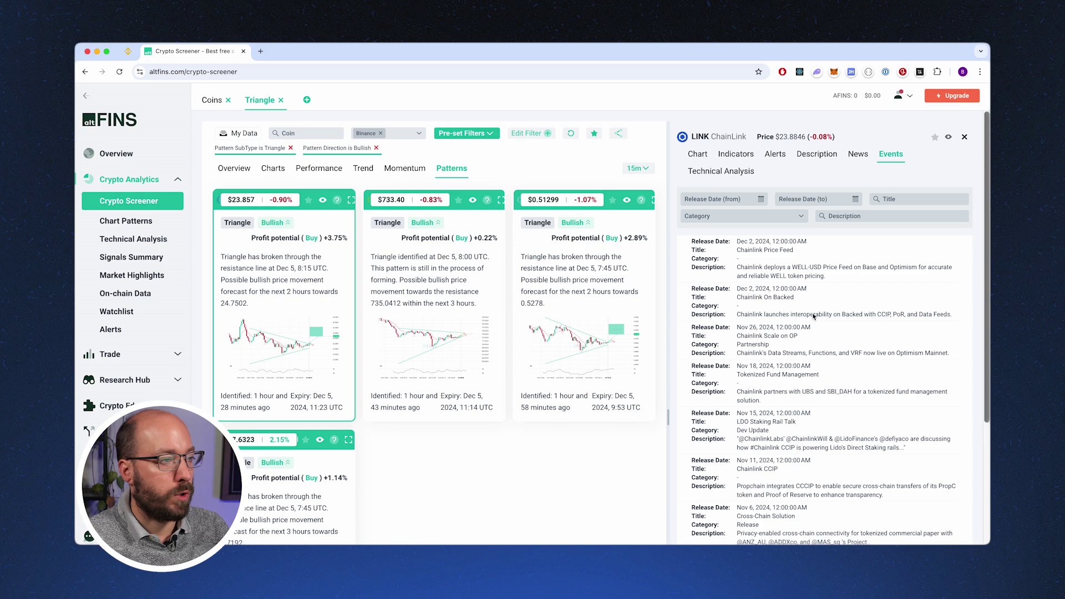
- Read LINK's Technical Analysis write-up and chart, then close the LINK panel with Esc
{"action": "left_click", "coordinate": [738, 176]}
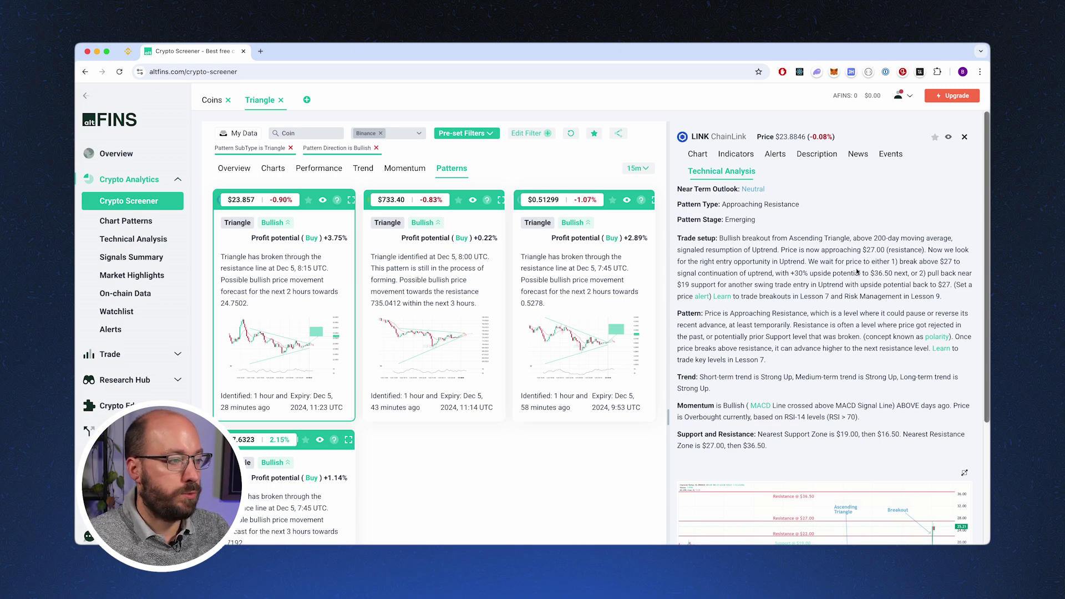
{"action": "scroll", "coordinate": [857, 271], "scroll_direction": "down", "scroll_amount": 3}
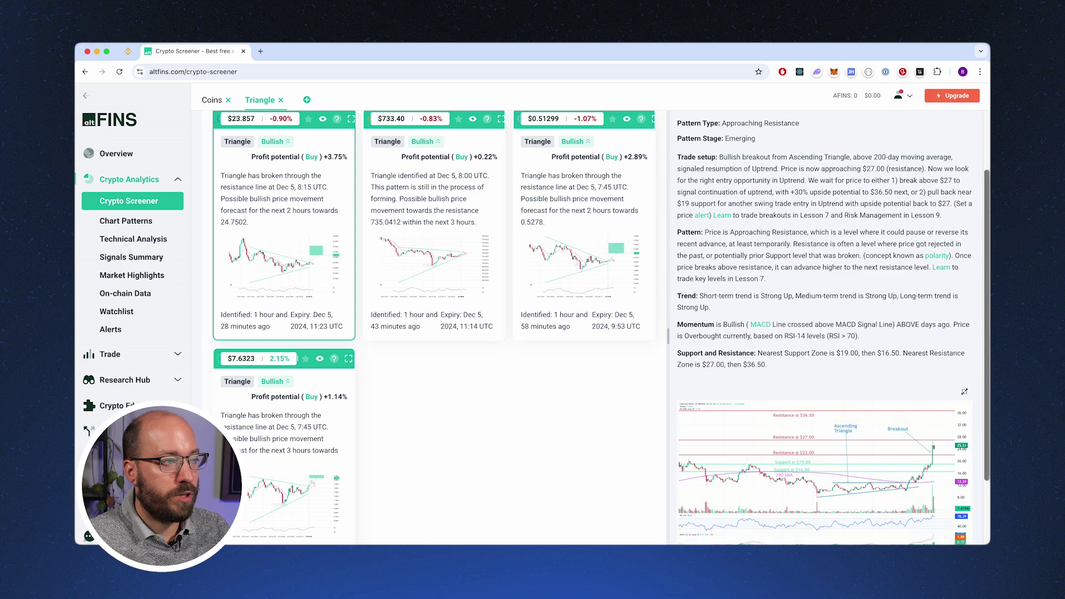
{"action": "scroll", "coordinate": [817, 295], "scroll_direction": "down", "scroll_amount": 2}
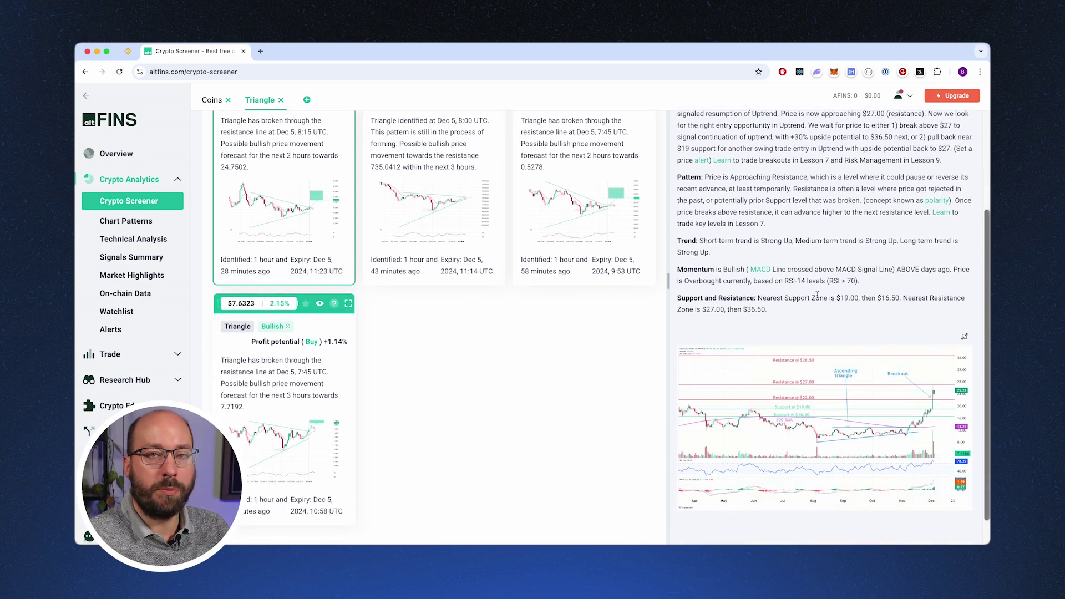
{"action": "scroll", "coordinate": [848, 327], "scroll_direction": "down", "scroll_amount": 1}
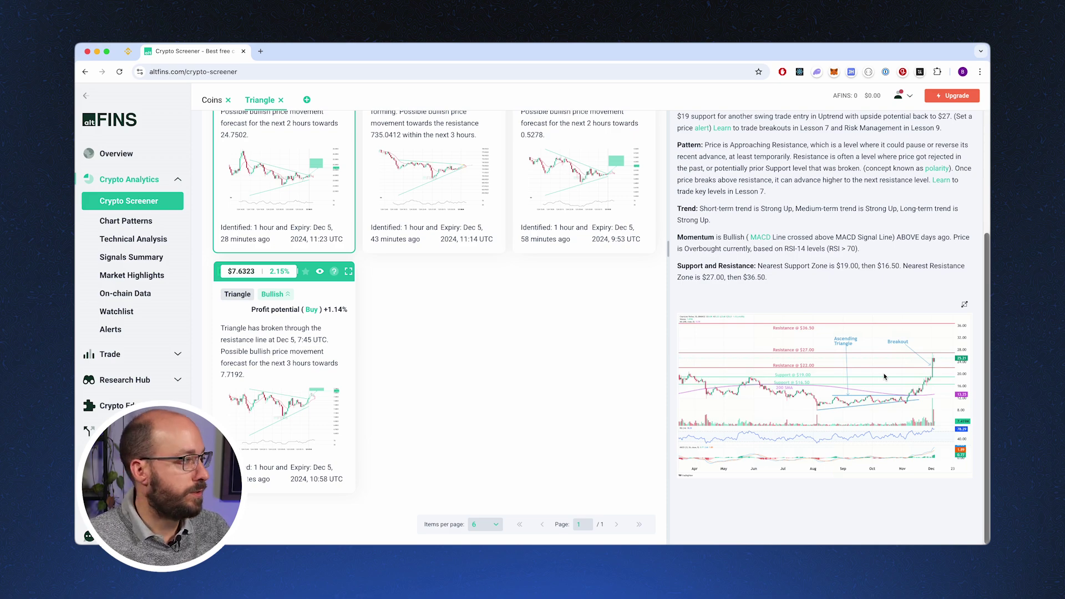
{"action": "scroll", "coordinate": [926, 189], "scroll_direction": "up", "scroll_amount": 6}
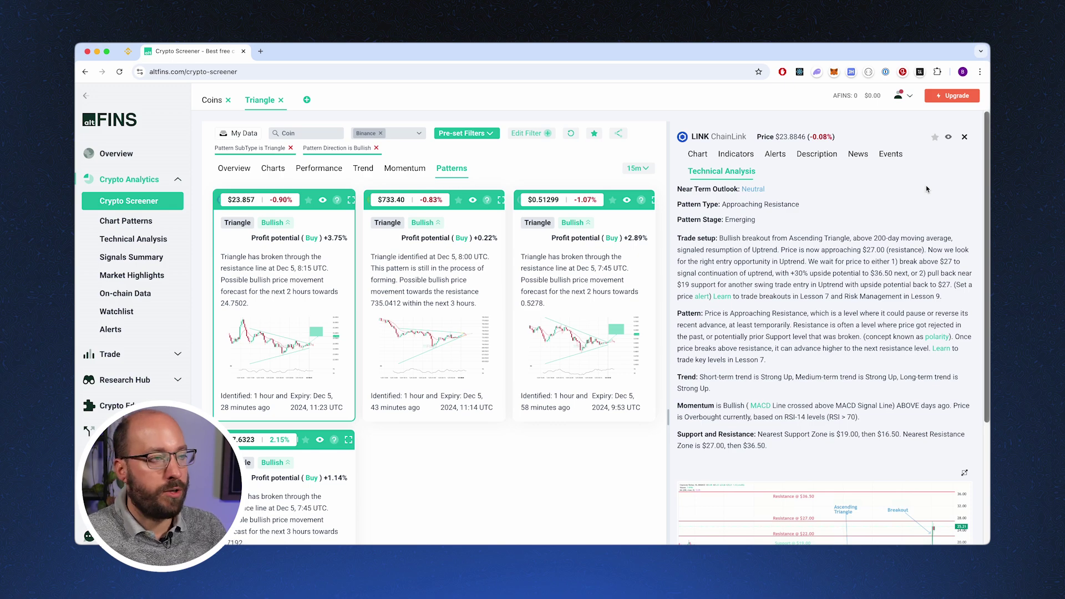
{"action": "key", "text": "Escape"}
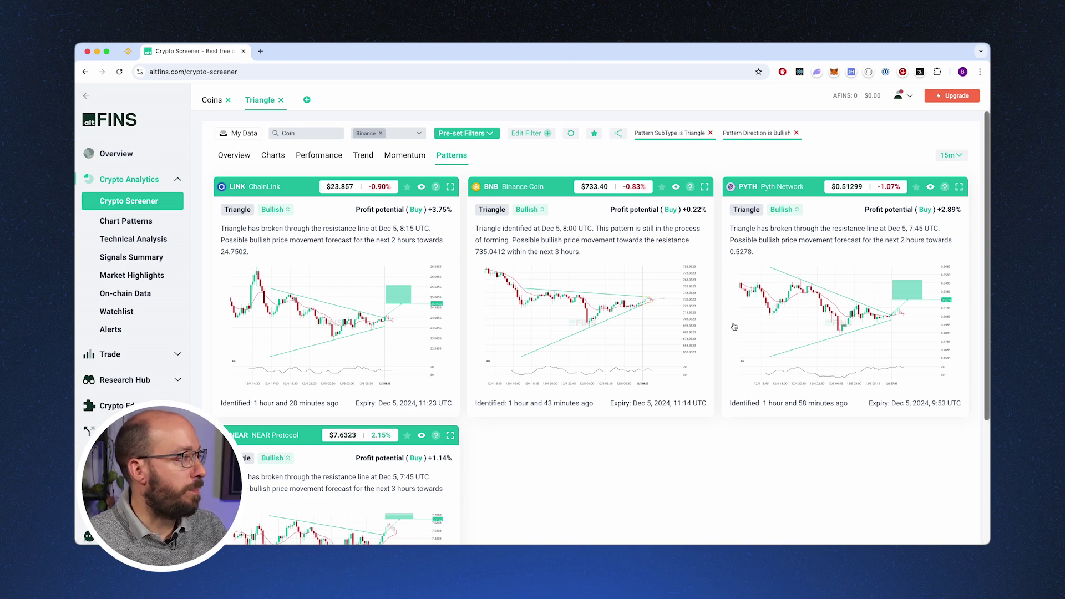
- Show the Chart Patterns page filtered to Triangle pattern types only
{"action": "left_click", "coordinate": [150, 220]}
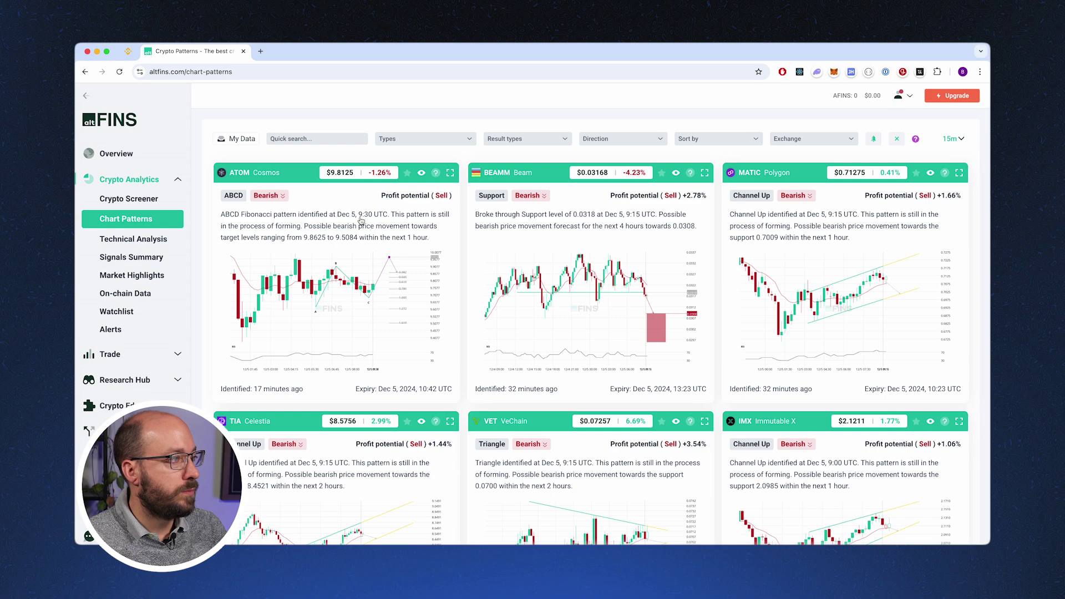
{"action": "left_click", "coordinate": [446, 140]}
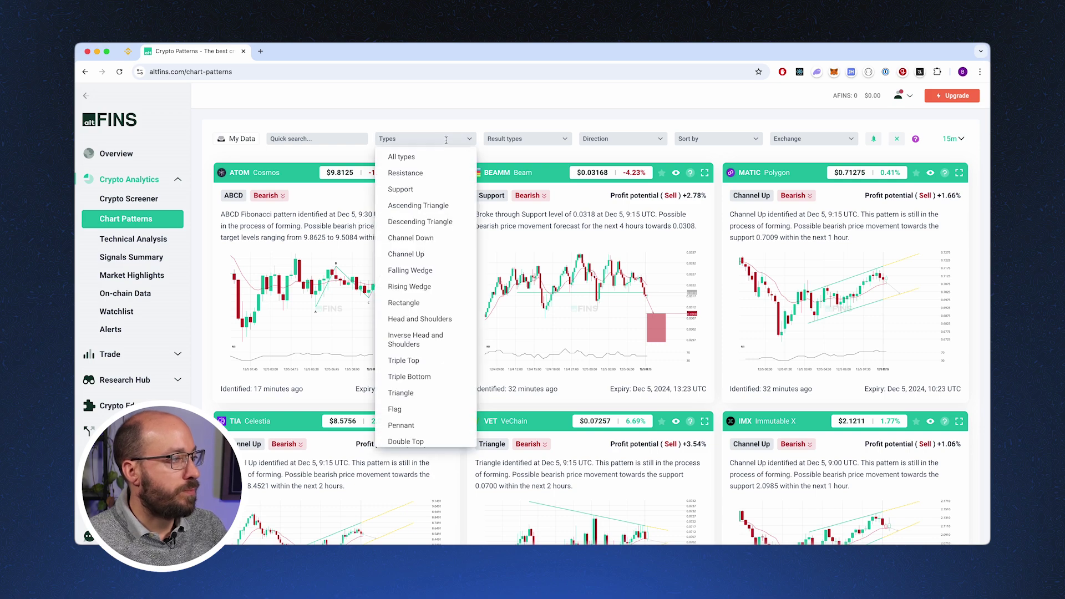
{"action": "scroll", "coordinate": [427, 366], "scroll_direction": "down", "scroll_amount": 1}
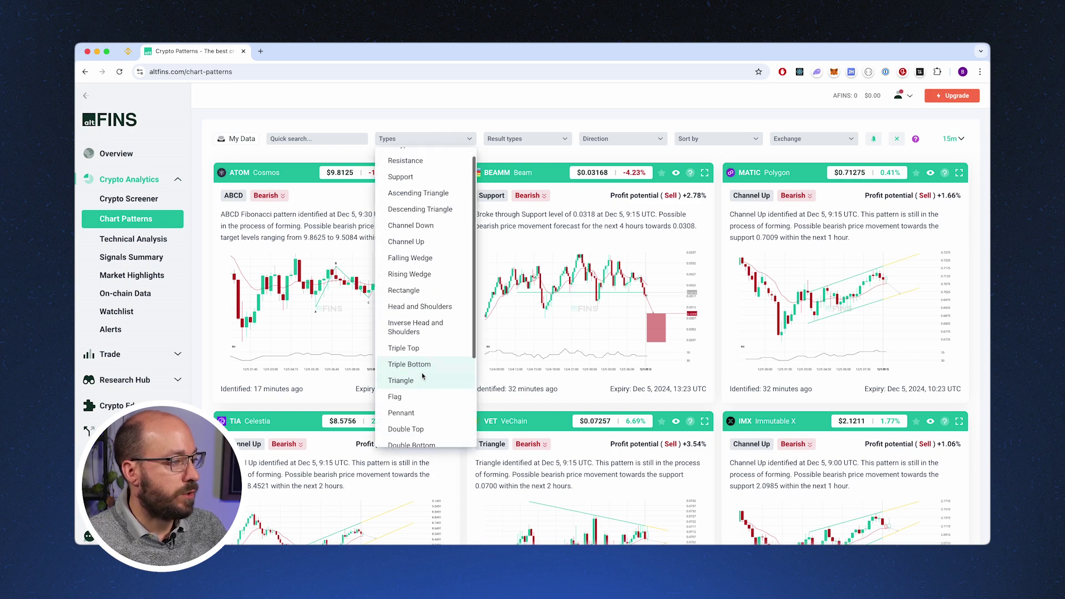
{"action": "left_click", "coordinate": [421, 379]}
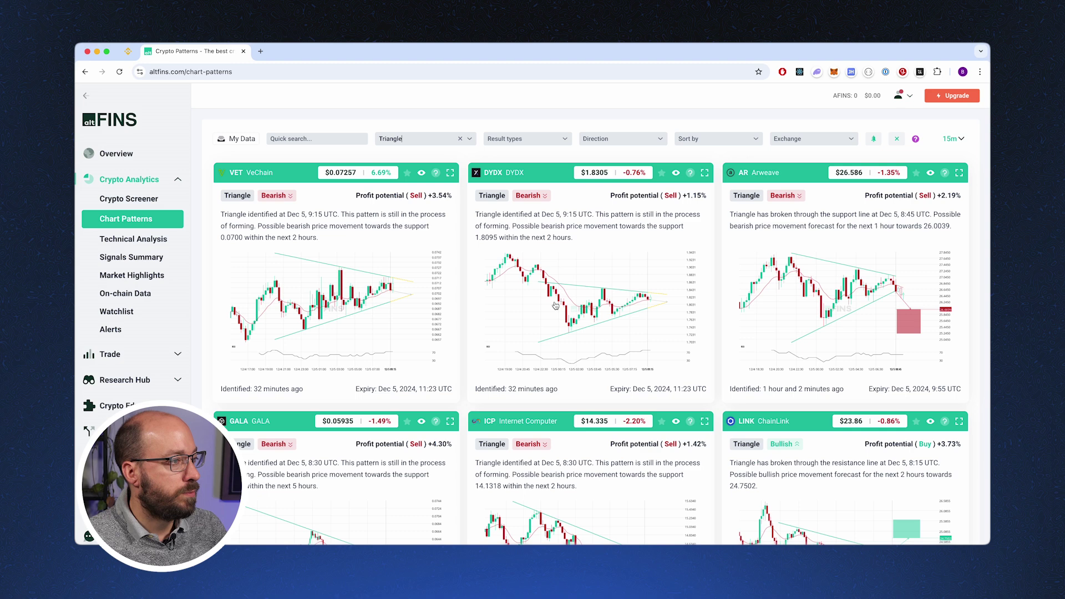
{"action": "left_click", "coordinate": [559, 143]}
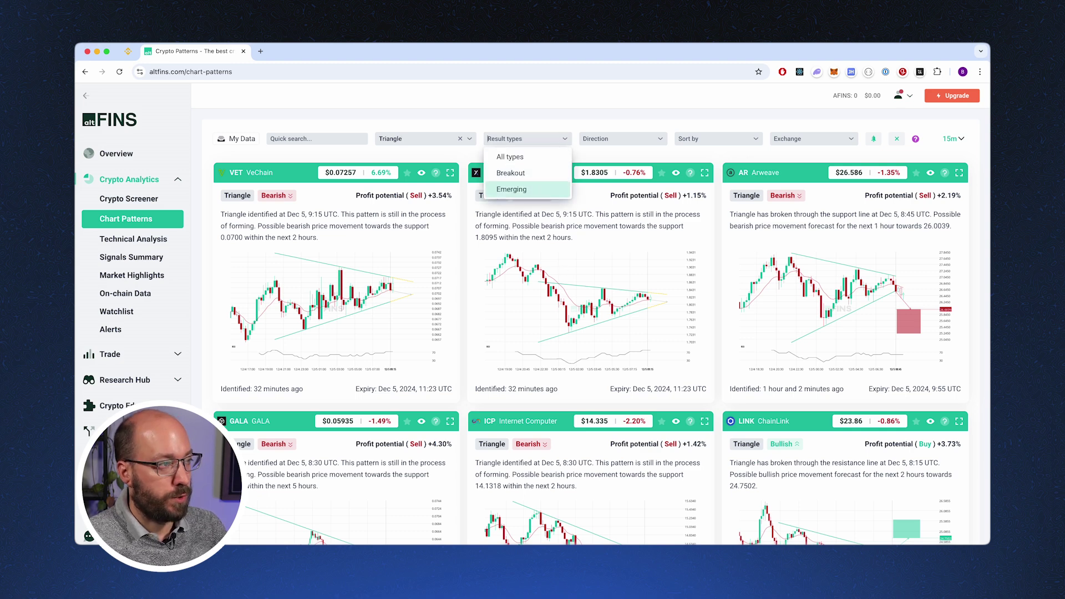
{"action": "left_click", "coordinate": [541, 139]}
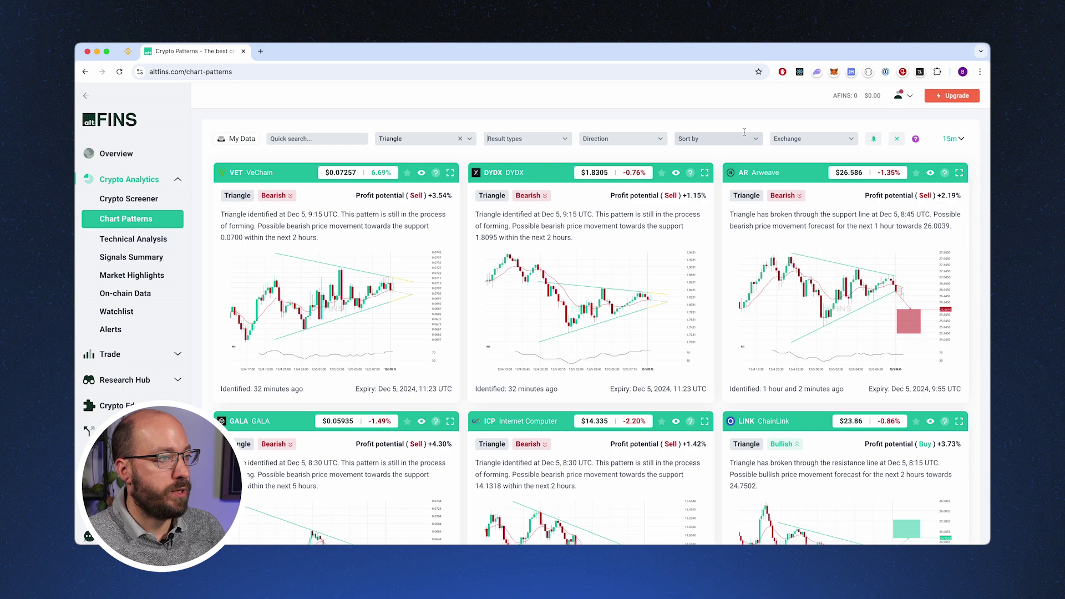
- Create and save an alert named Triangle for these chart patterns
{"action": "left_click", "coordinate": [874, 139]}
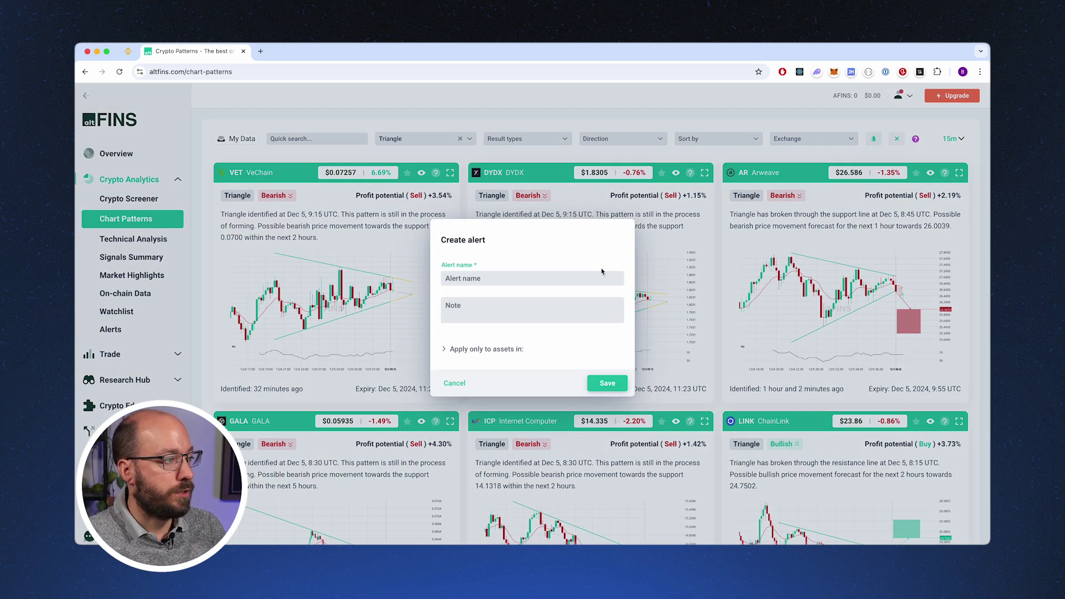
{"action": "type", "text": "Trai"}
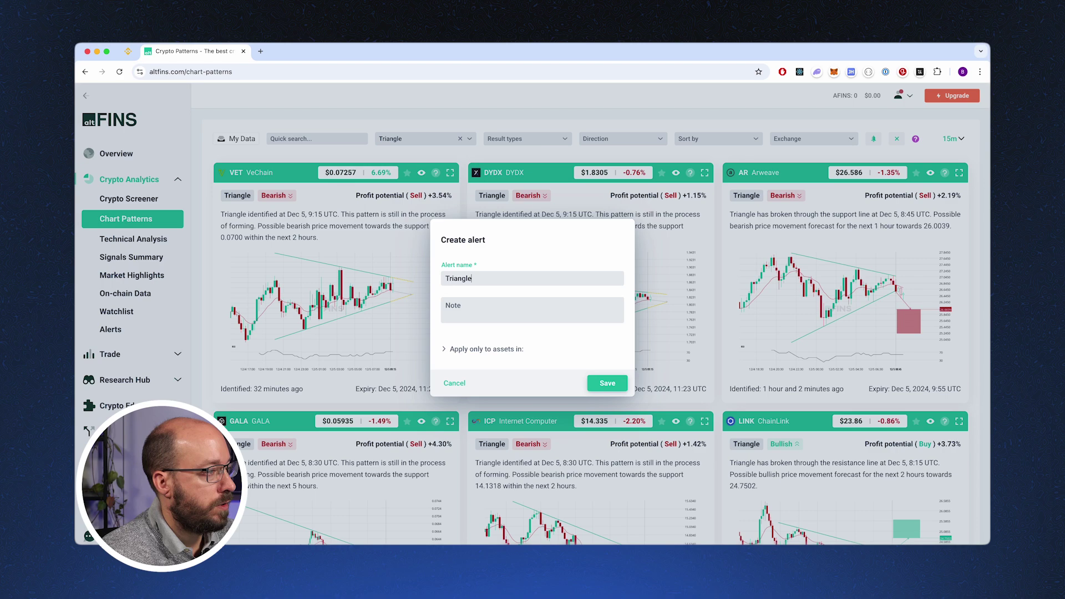
{"action": "left_click", "coordinate": [607, 382]}
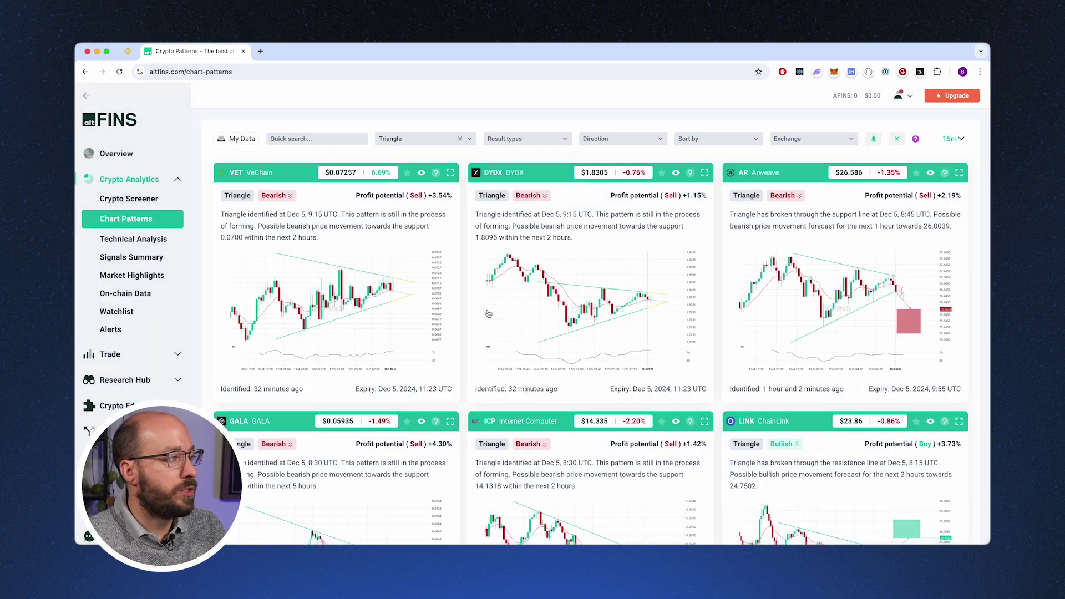
{"action": "scroll", "coordinate": [487, 312], "scroll_direction": "down", "scroll_amount": 1}
{"action": "scroll", "coordinate": [487, 312], "scroll_direction": "up", "scroll_amount": 1}
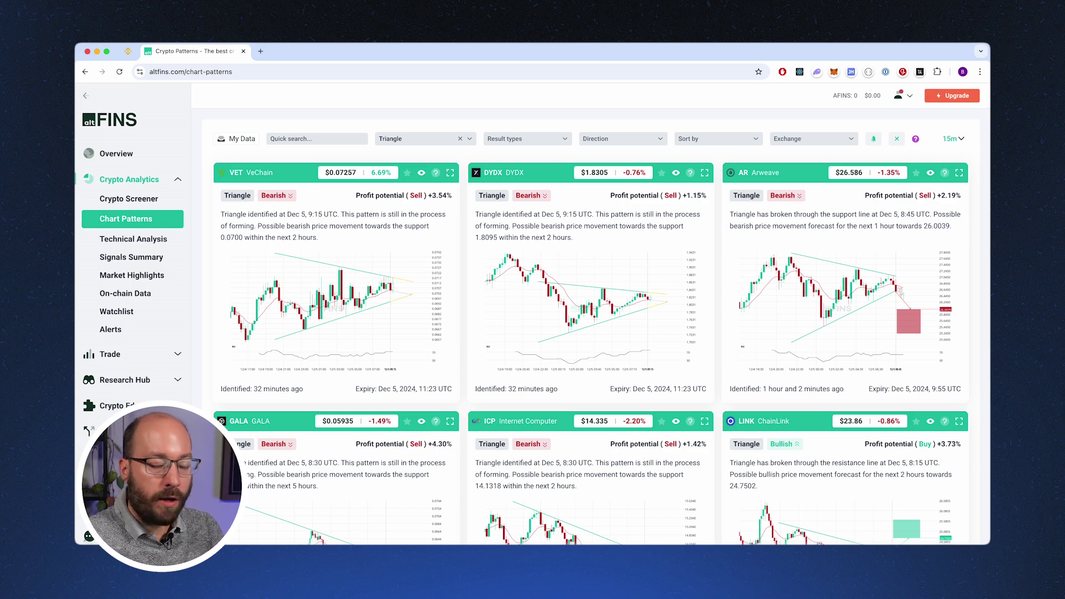
- In Technical Analysis, expand the APT Aptos row to view its Resistance Breakout setup
{"action": "left_click", "coordinate": [161, 238]}
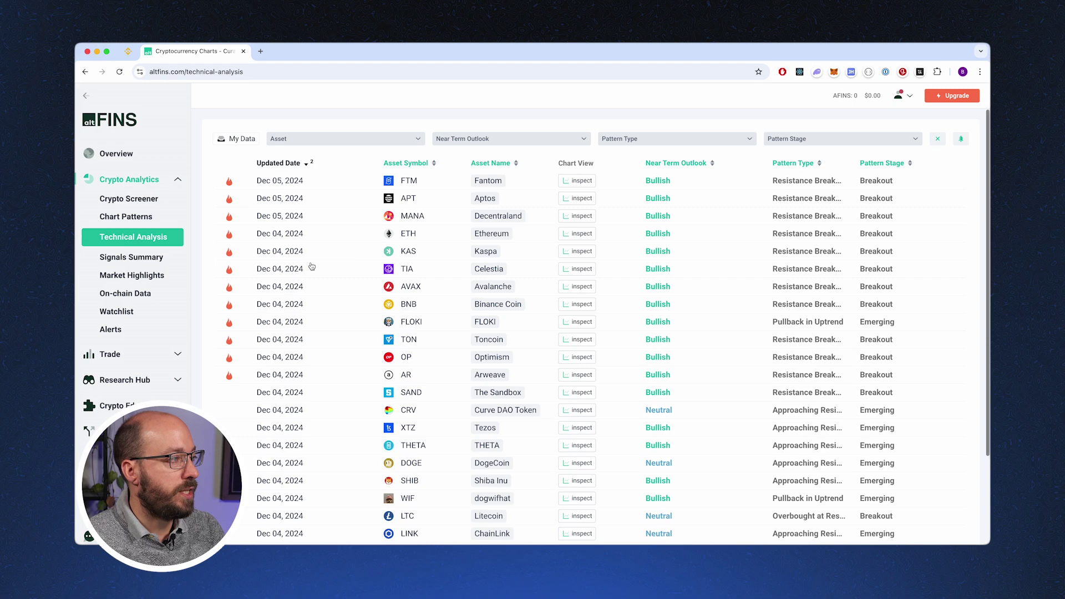
{"action": "scroll", "coordinate": [311, 264], "scroll_direction": "down", "scroll_amount": 3}
{"action": "scroll", "coordinate": [311, 264], "scroll_direction": "up", "scroll_amount": 3}
{"action": "left_click", "coordinate": [312, 198]}
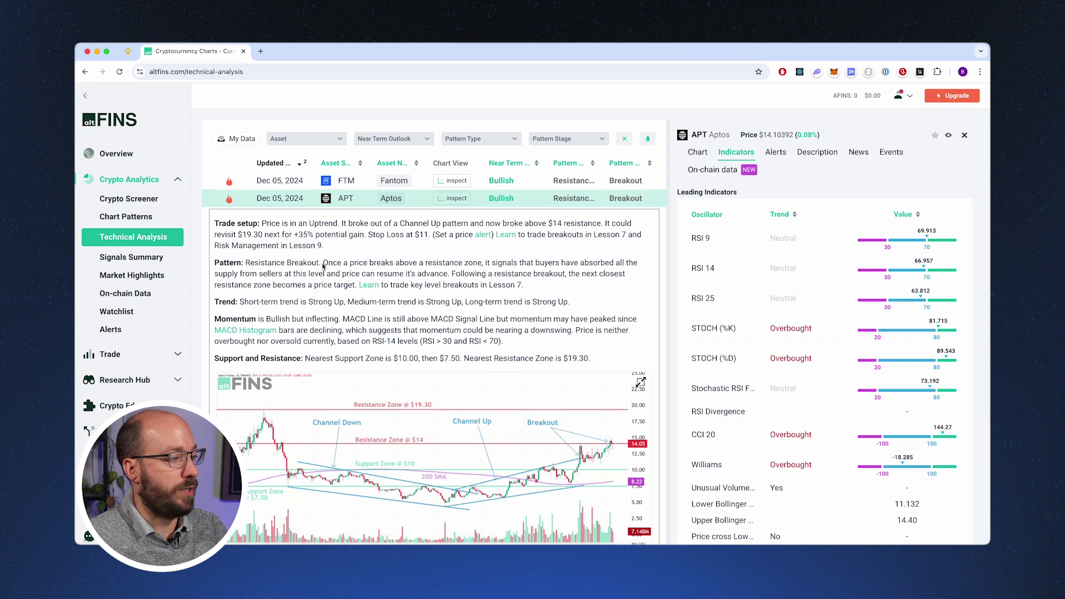
{"action": "scroll", "coordinate": [462, 362], "scroll_direction": "down", "scroll_amount": 2}
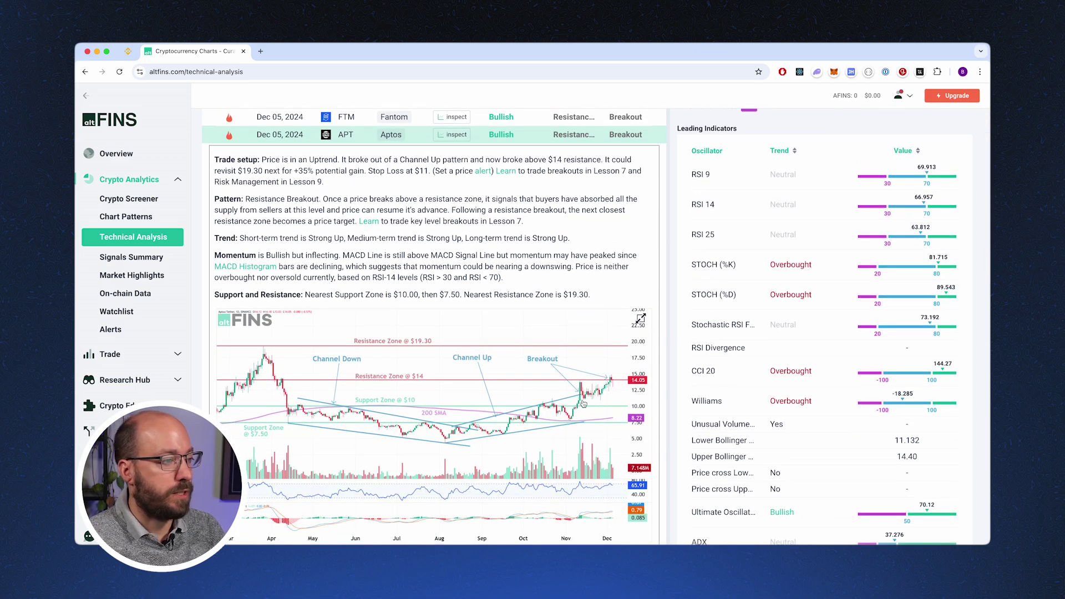
{"action": "scroll", "coordinate": [757, 388], "scroll_direction": "up", "scroll_amount": 2}
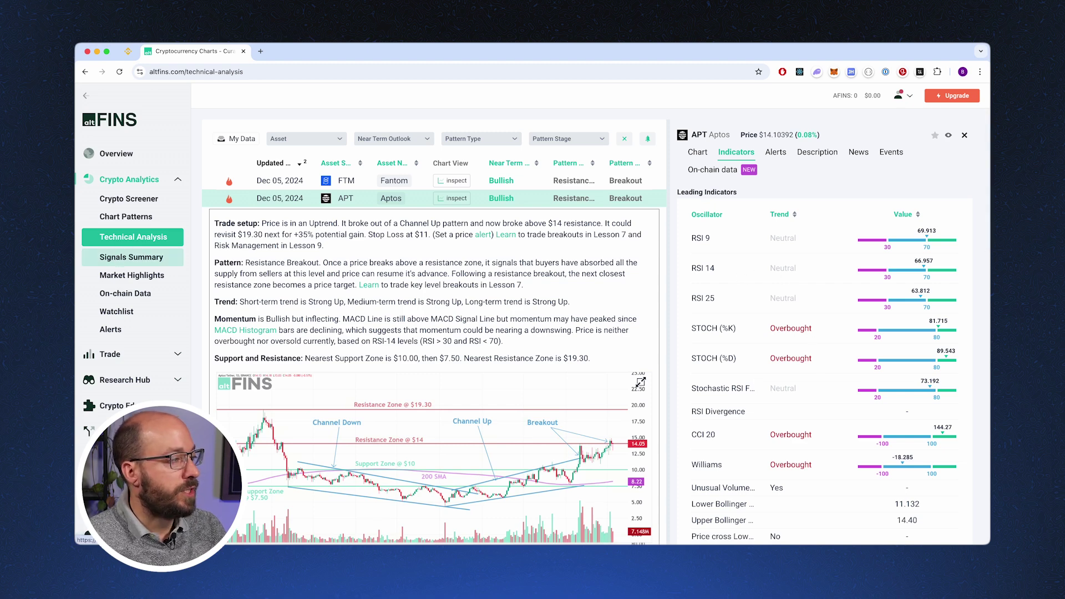
- From Signals Summary, open the Bullish 15m Triangle count listing LINK, BNB, PYTH and NEAR
{"action": "left_click", "coordinate": [113, 257]}
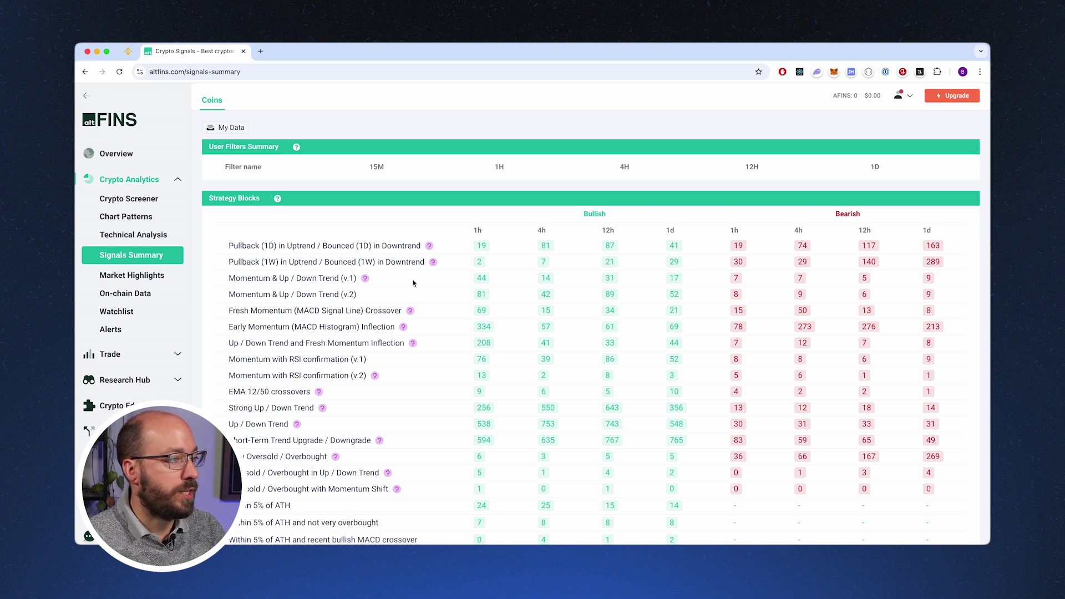
{"action": "scroll", "coordinate": [412, 283], "scroll_direction": "down", "scroll_amount": 3}
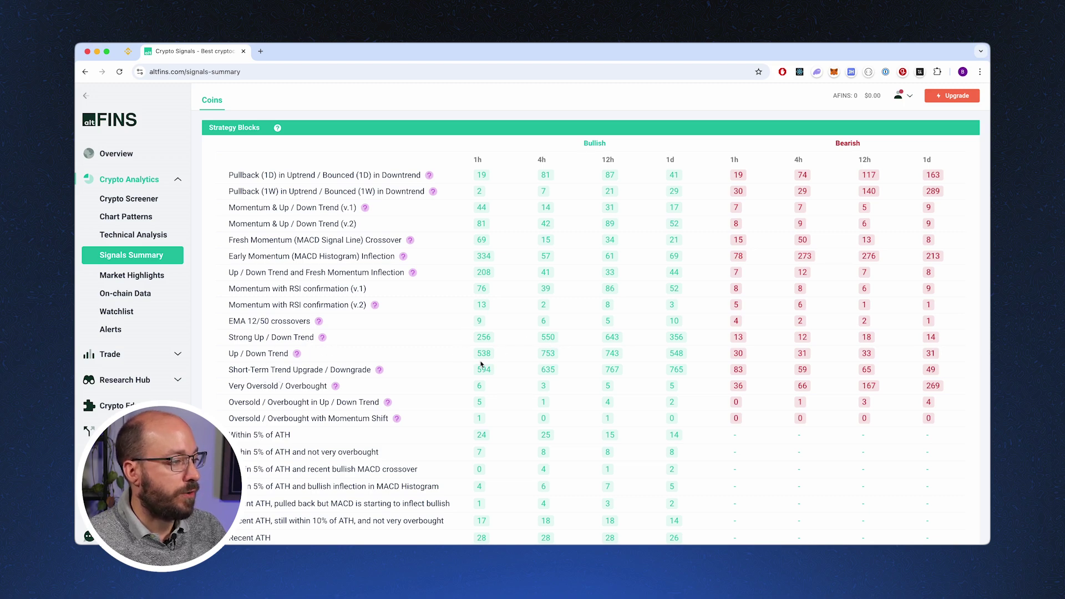
{"action": "scroll", "coordinate": [421, 349], "scroll_direction": "down", "scroll_amount": 10}
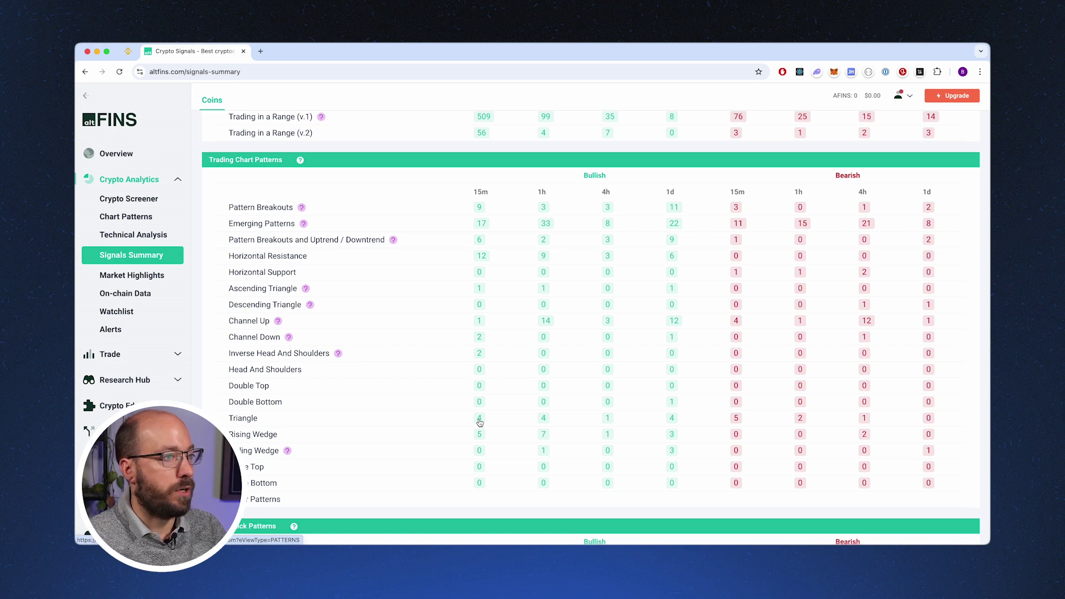
{"action": "left_click", "coordinate": [479, 423]}
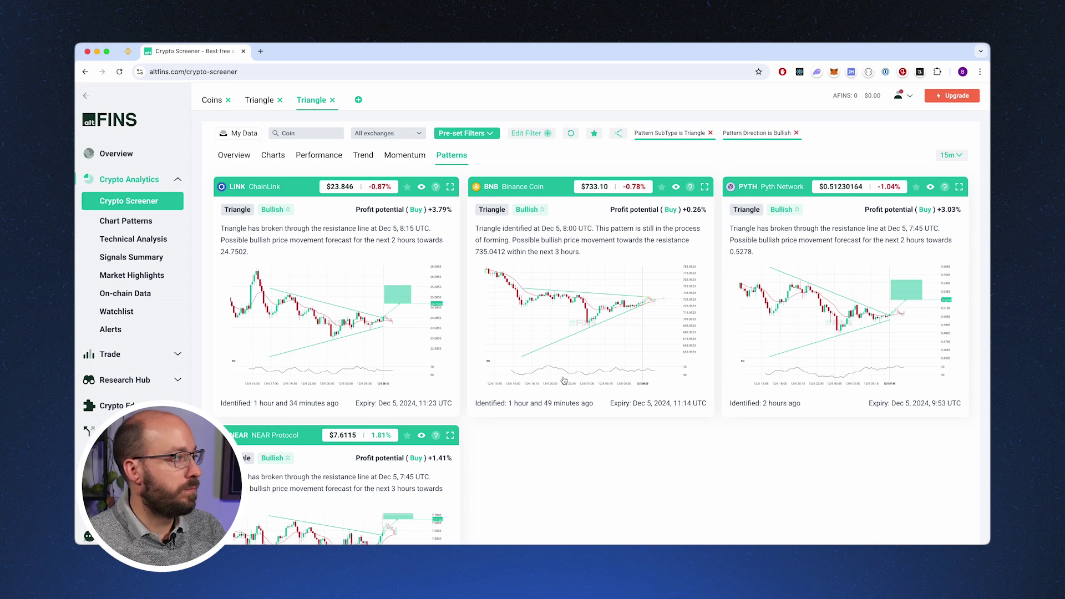
- Open Market Highlights and scan its tables, including Bullish Pattern Breakouts like CRO, GOG and SUI
{"action": "left_click", "coordinate": [142, 275]}
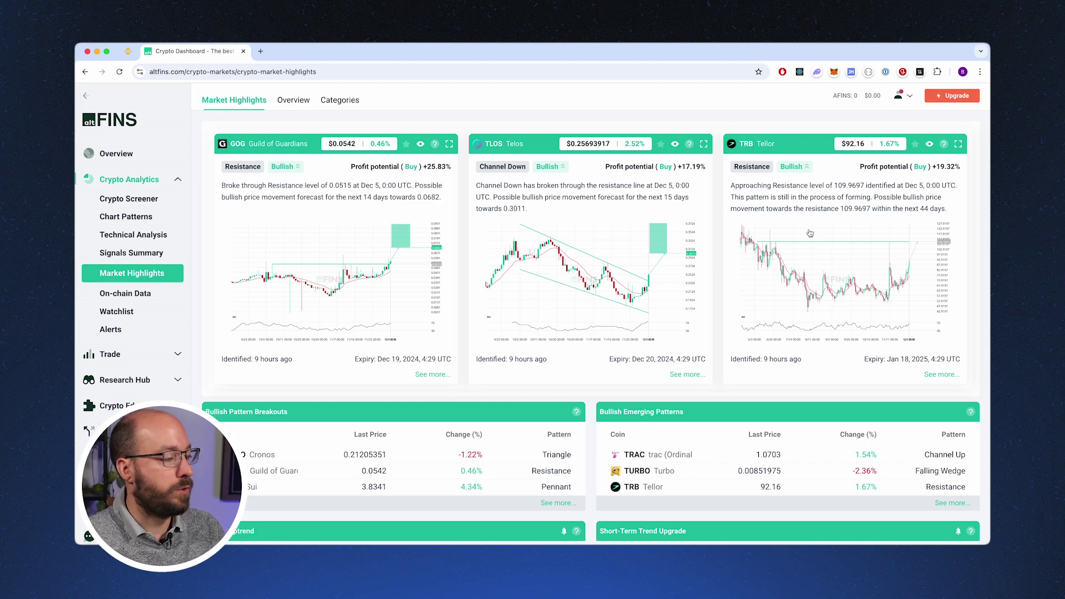
{"action": "scroll", "coordinate": [750, 253], "scroll_direction": "down", "scroll_amount": 5}
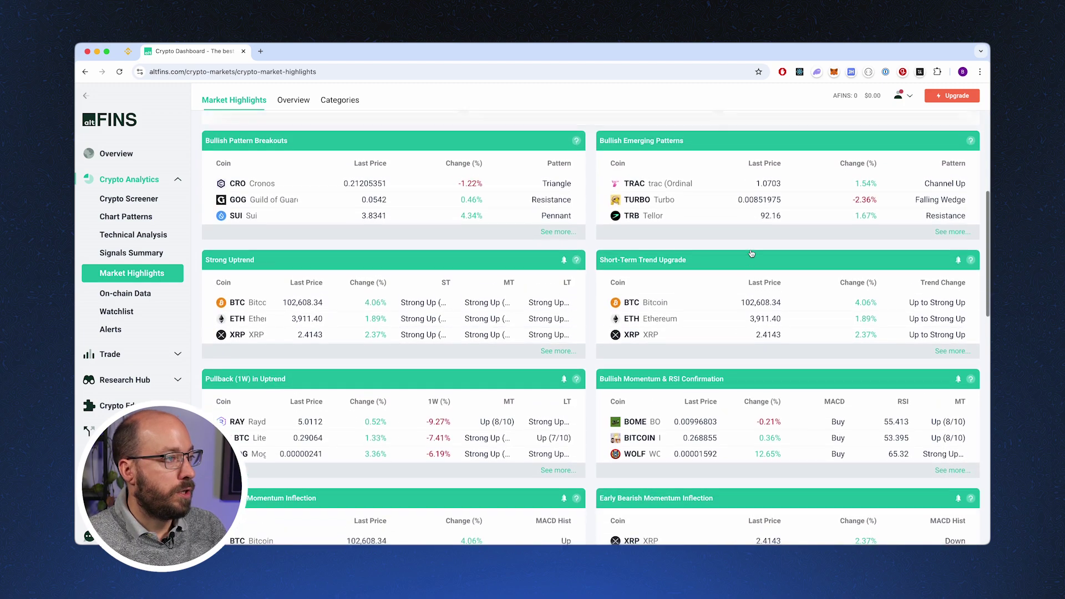
{"action": "scroll", "coordinate": [751, 253], "scroll_direction": "up", "scroll_amount": 1}
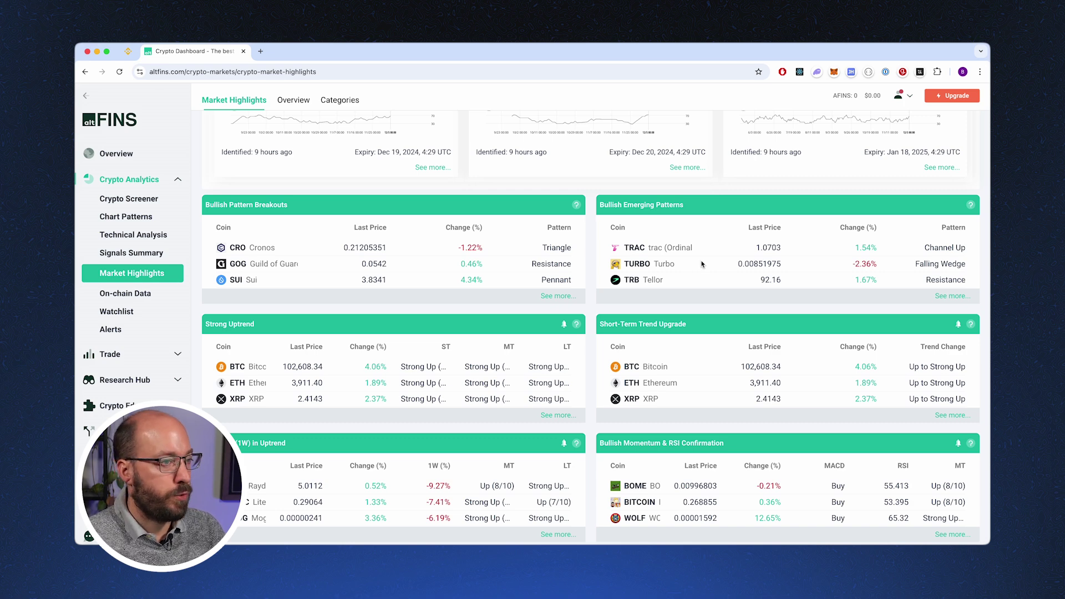
- Open On-chain Data, inspect the Total Revenue bars, and scroll down to the weekly gainers and losers
{"action": "left_click", "coordinate": [126, 291]}
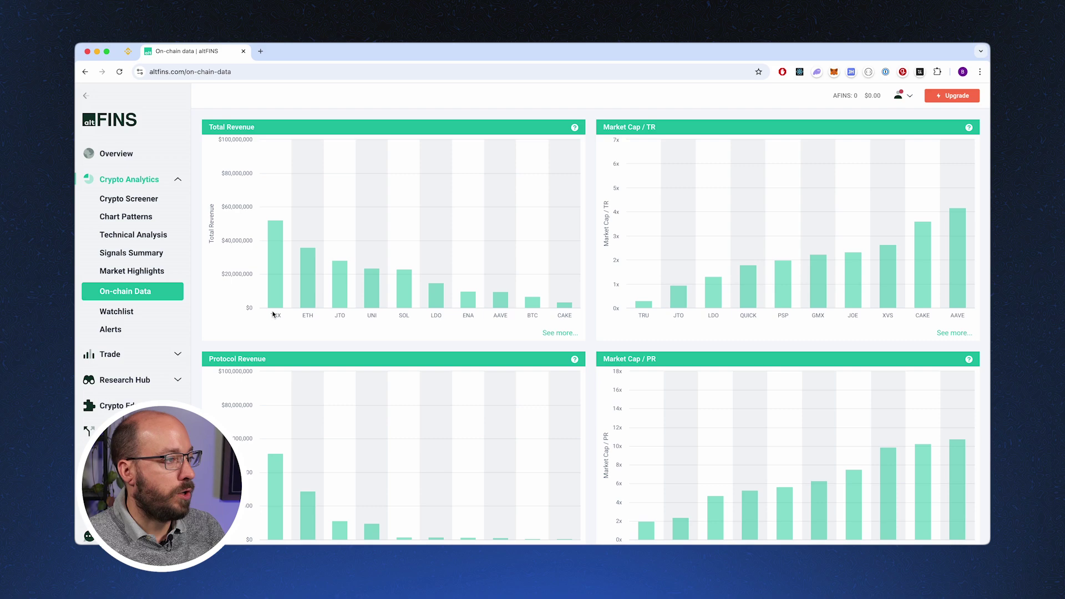
{"action": "mouse_move", "coordinate": [440, 279]}
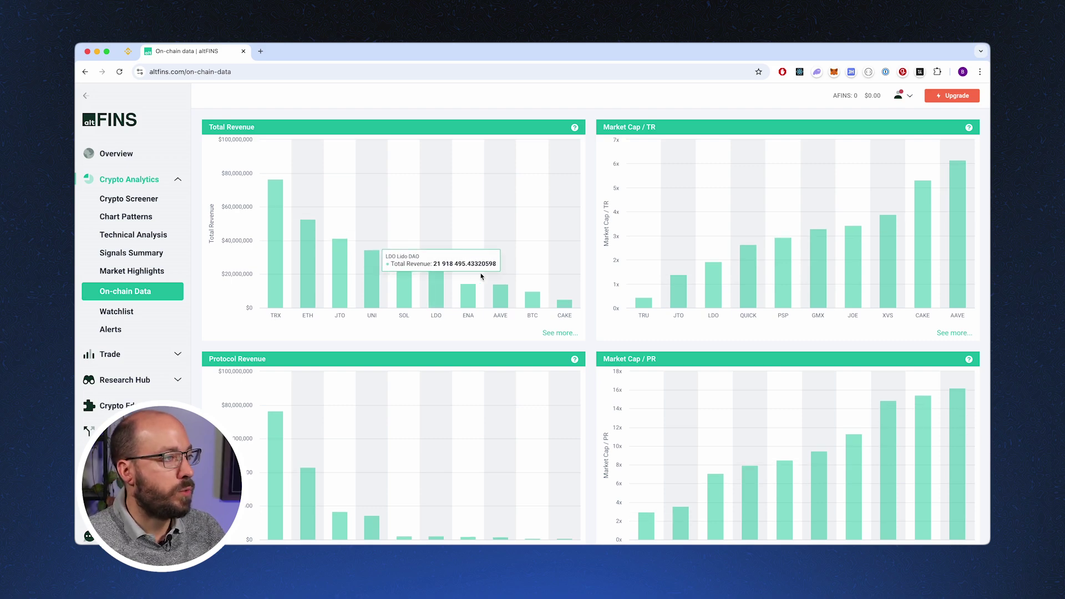
{"action": "scroll", "coordinate": [481, 276], "scroll_direction": "down", "scroll_amount": 1}
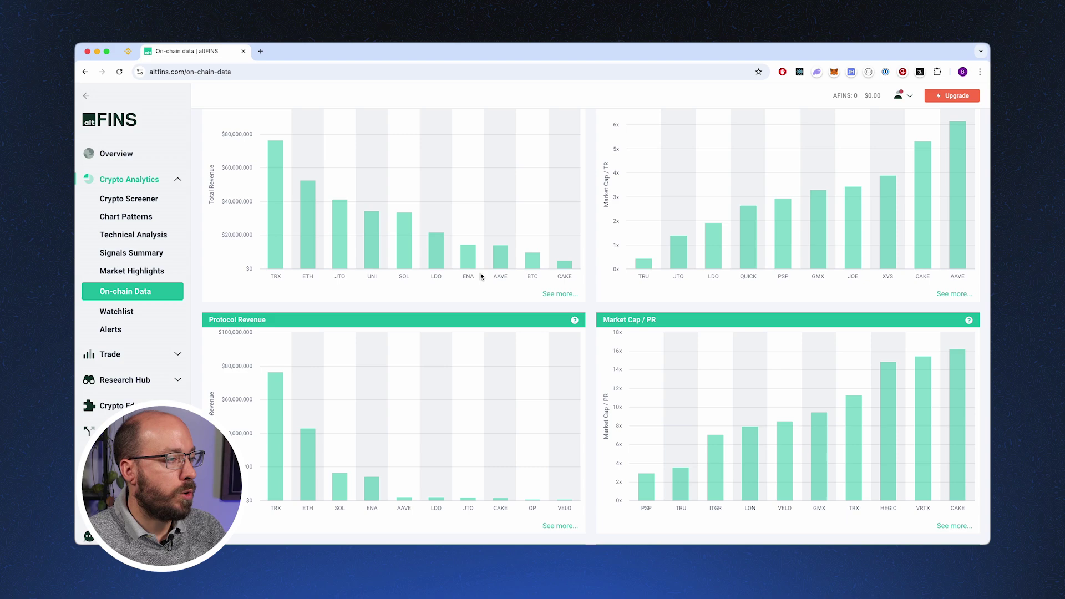
{"action": "scroll", "coordinate": [481, 277], "scroll_direction": "down", "scroll_amount": 6}
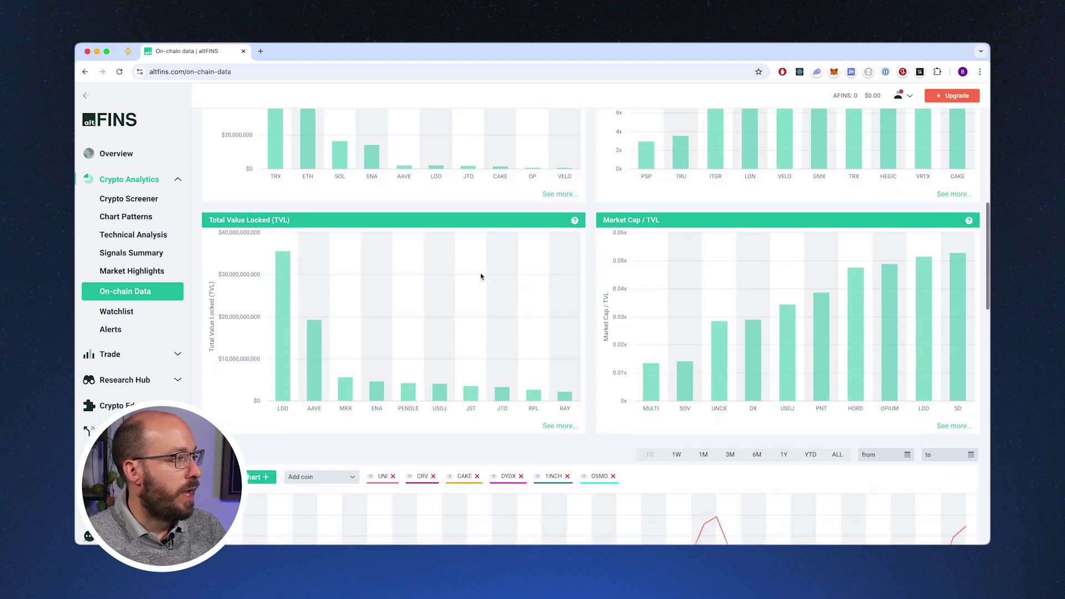
{"action": "scroll", "coordinate": [454, 289], "scroll_direction": "down", "scroll_amount": 1}
{"action": "scroll", "coordinate": [454, 290], "scroll_direction": "down", "scroll_amount": 6}
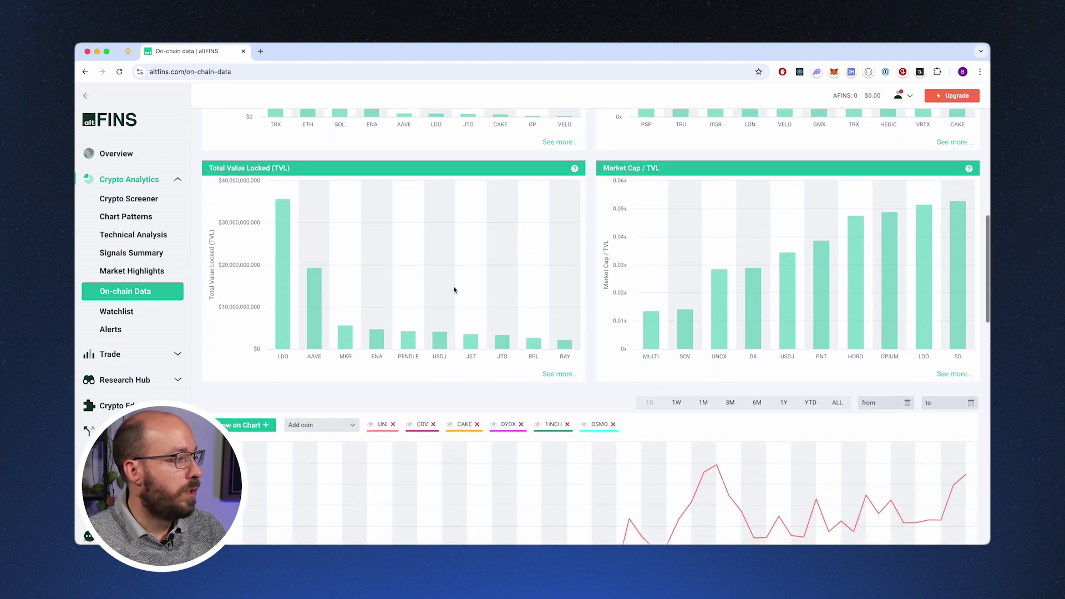
{"action": "scroll", "coordinate": [454, 289], "scroll_direction": "down", "scroll_amount": 1}
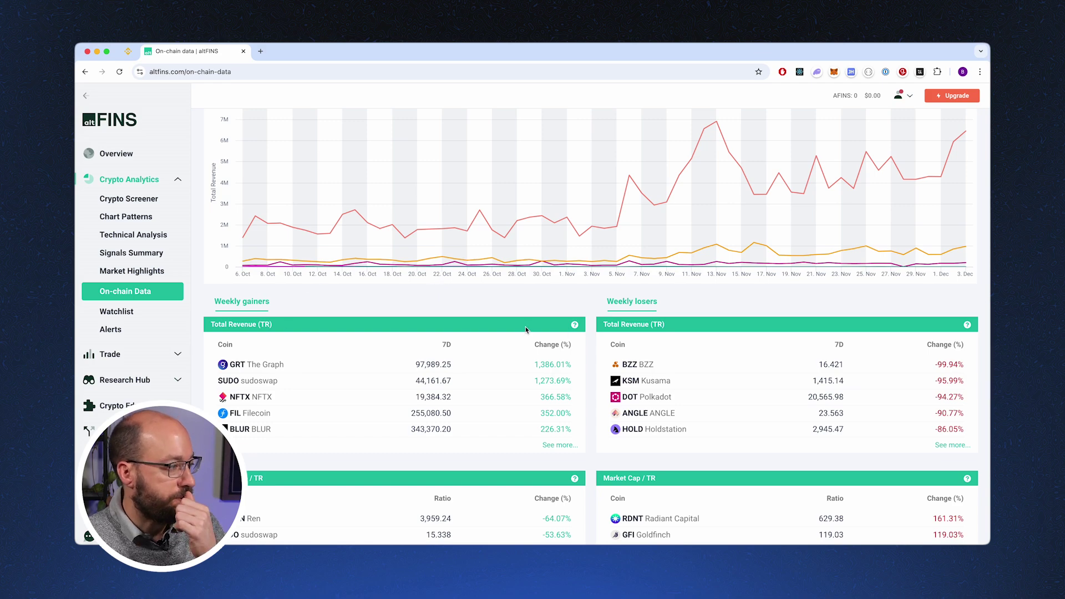
{"action": "scroll", "coordinate": [526, 330], "scroll_direction": "down", "scroll_amount": 2}
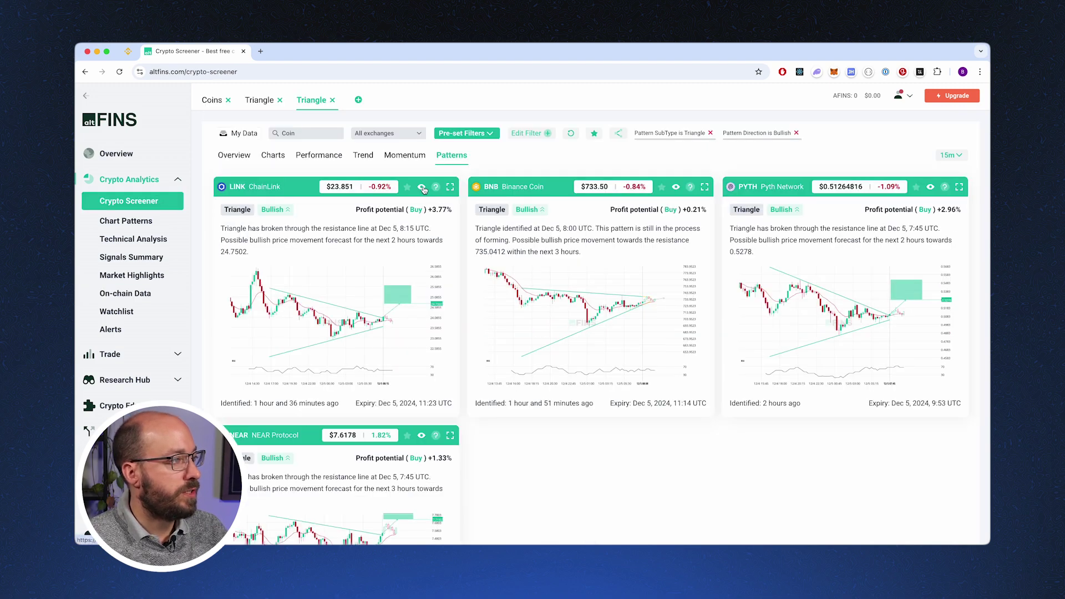
- Save the LINK card to a new 'triangle' watchlist, then open LINK ChainLink's chart details
{"action": "left_click", "coordinate": [407, 187]}
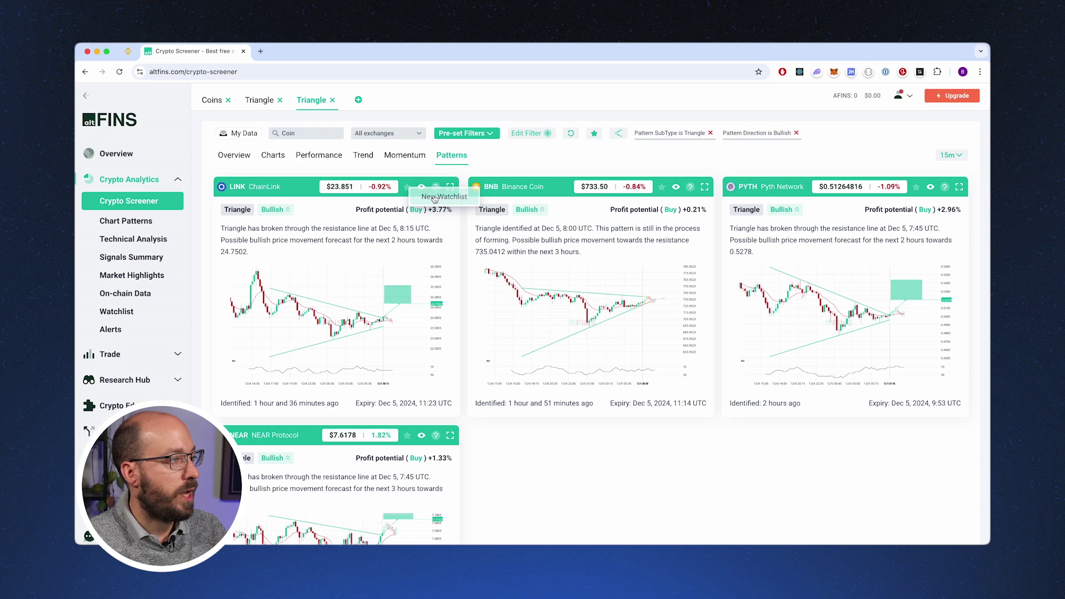
{"action": "left_click", "coordinate": [434, 197]}
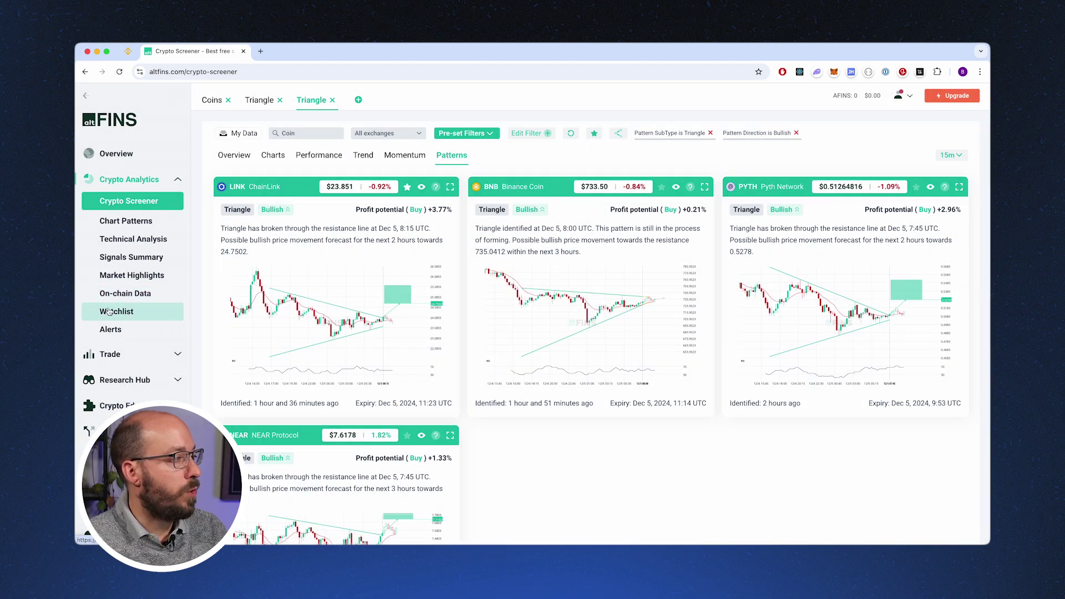
{"action": "left_click", "coordinate": [116, 310]}
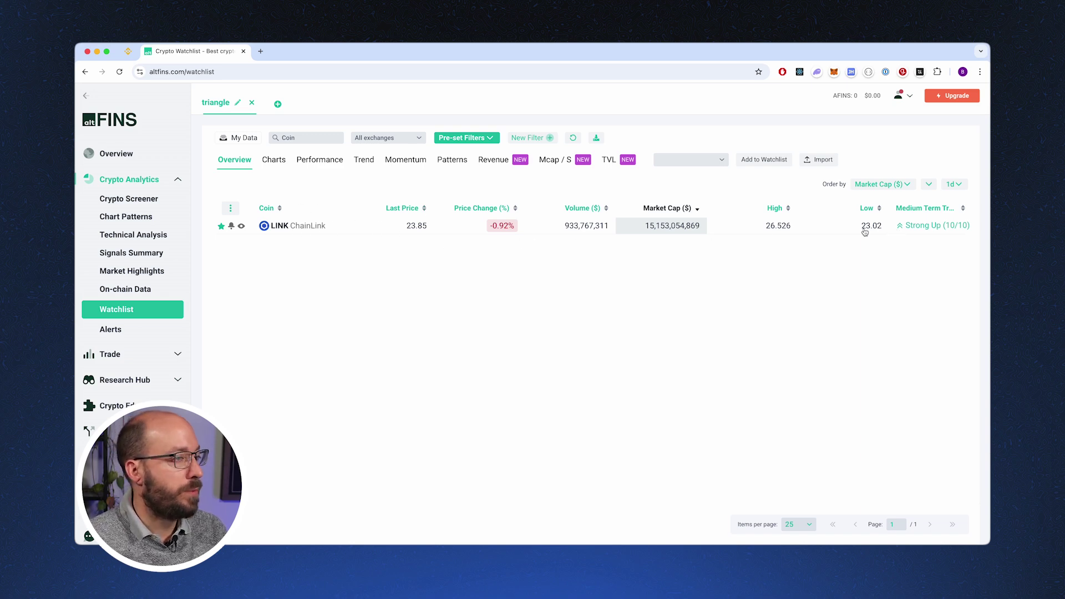
{"action": "left_click", "coordinate": [299, 227]}
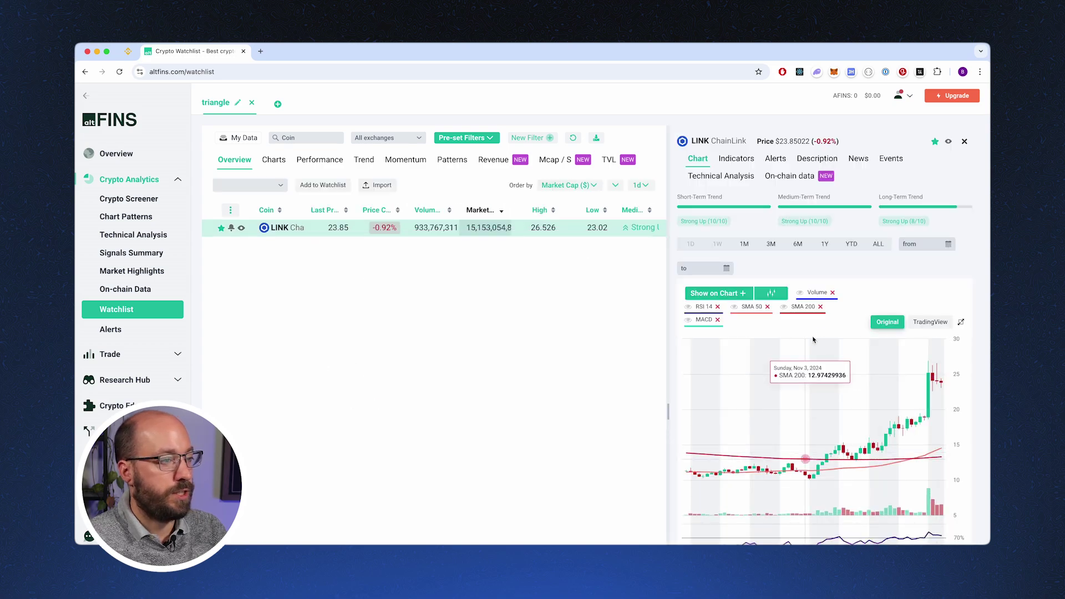
- Browse the triggered triangle alert notifications for MKR, BNB and PYTH, then go to Trade
{"action": "left_click", "coordinate": [133, 333]}
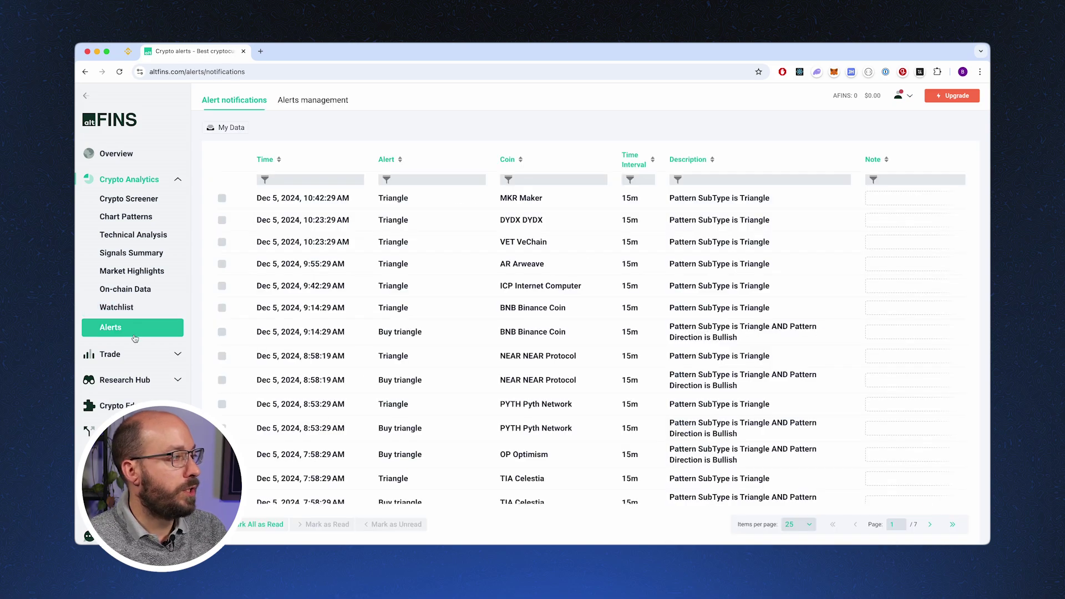
{"action": "scroll", "coordinate": [439, 295], "scroll_direction": "down", "scroll_amount": 8}
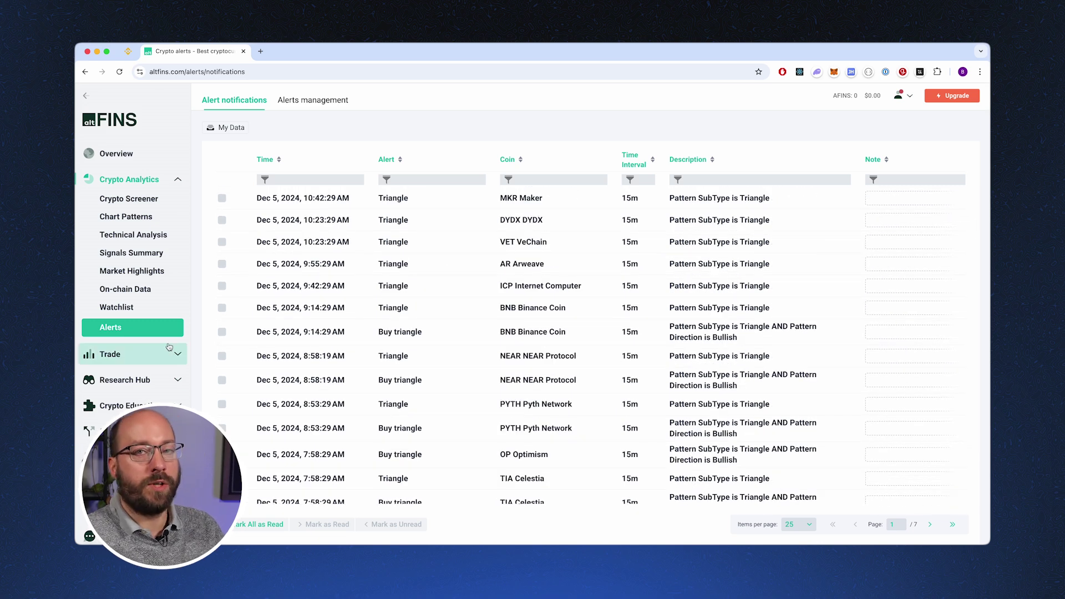
{"action": "left_click", "coordinate": [170, 347]}
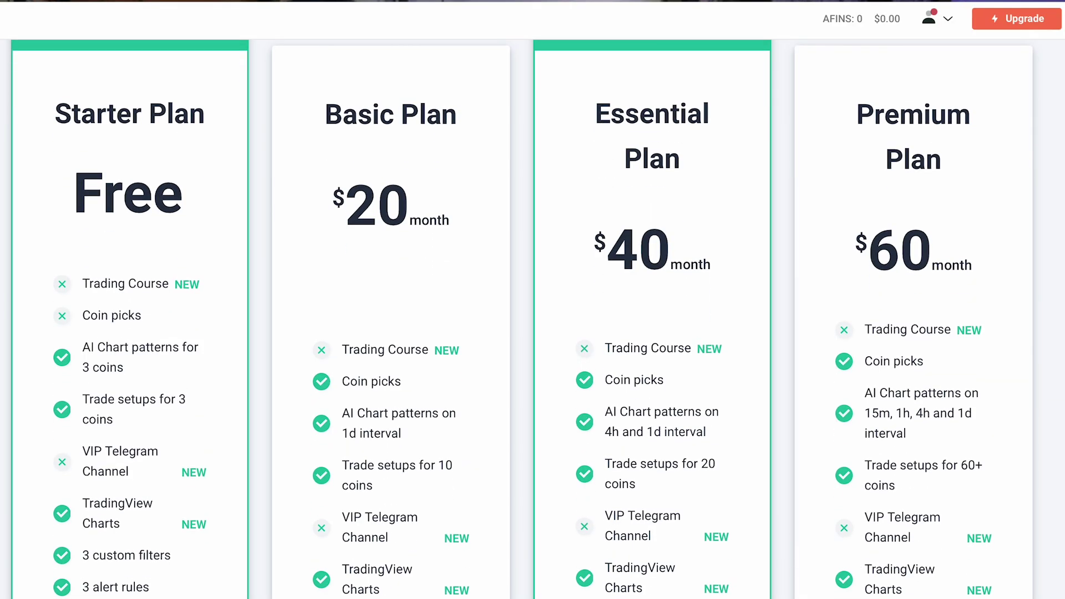
{"action": "scroll", "coordinate": [532, 319], "scroll_direction": "down", "scroll_amount": 5}
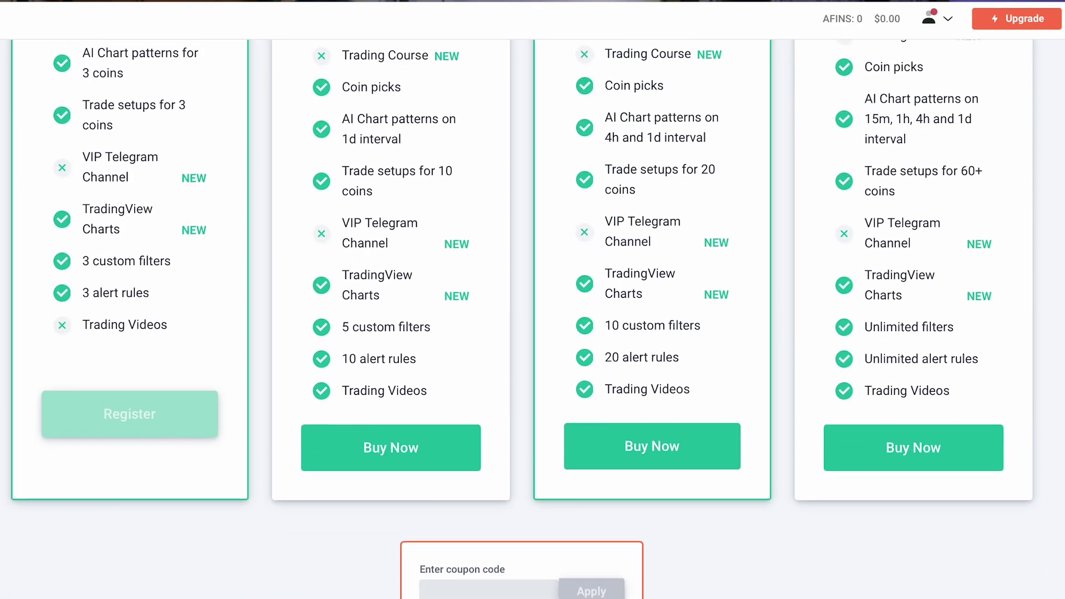